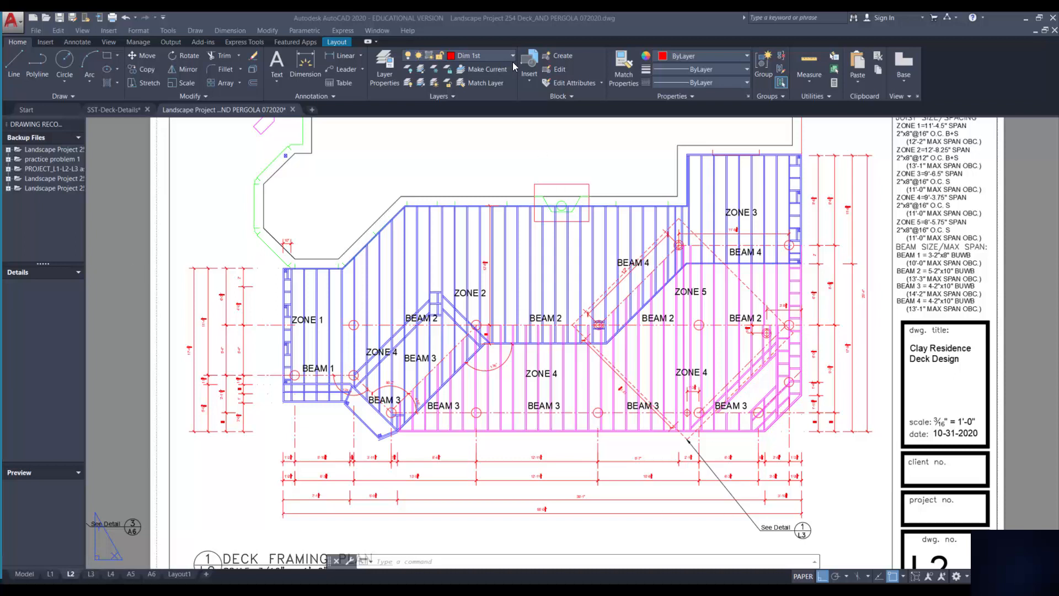
In the framing plan viewport, thaw the Deck Finish Pattern lower and upper layers and freeze Deck Structure 1 and deck Structure 2.
{"action": "double_click", "coordinate": [502, 152]}
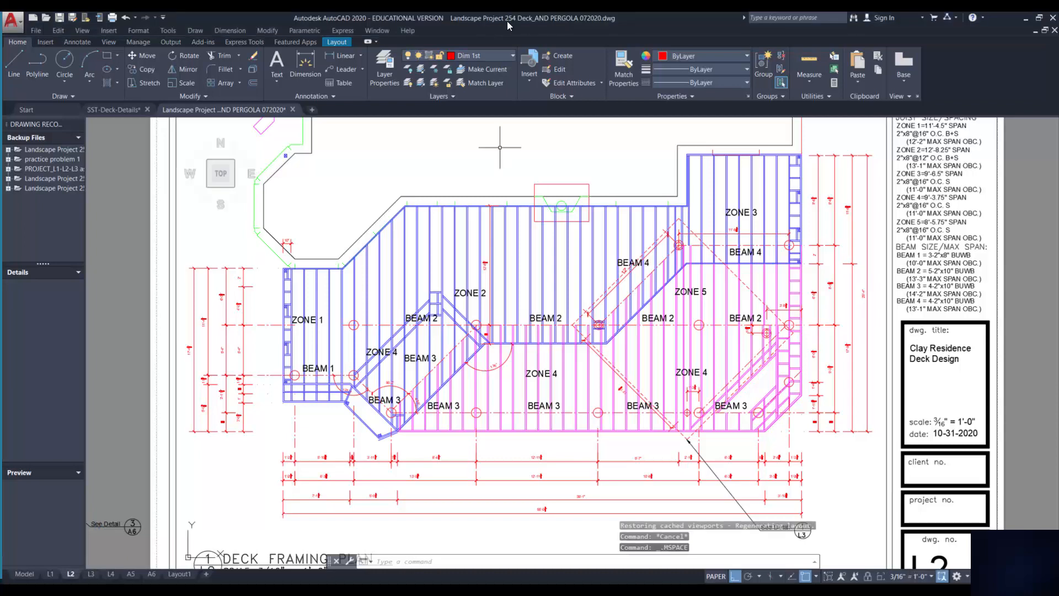
{"action": "left_click", "coordinate": [512, 55]}
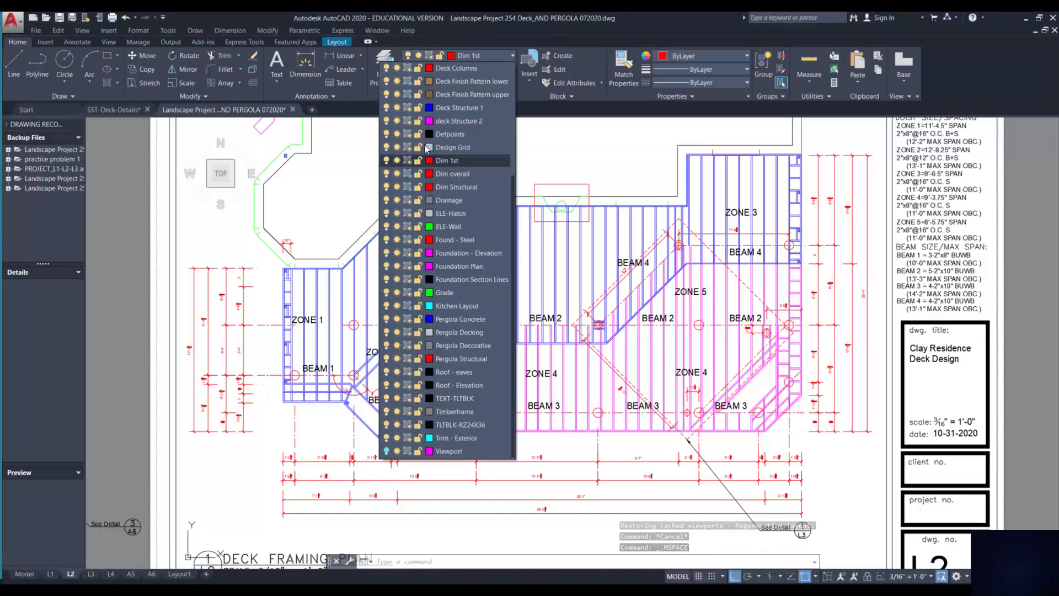
{"action": "left_click", "coordinate": [410, 82]}
{"action": "left_click", "coordinate": [410, 95]}
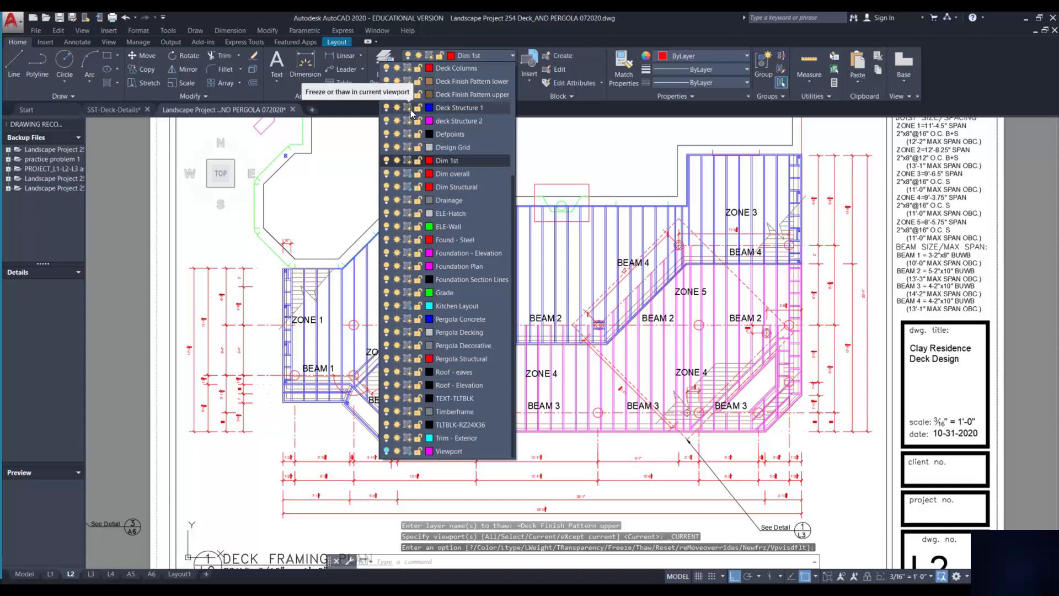
{"action": "left_click", "coordinate": [410, 108]}
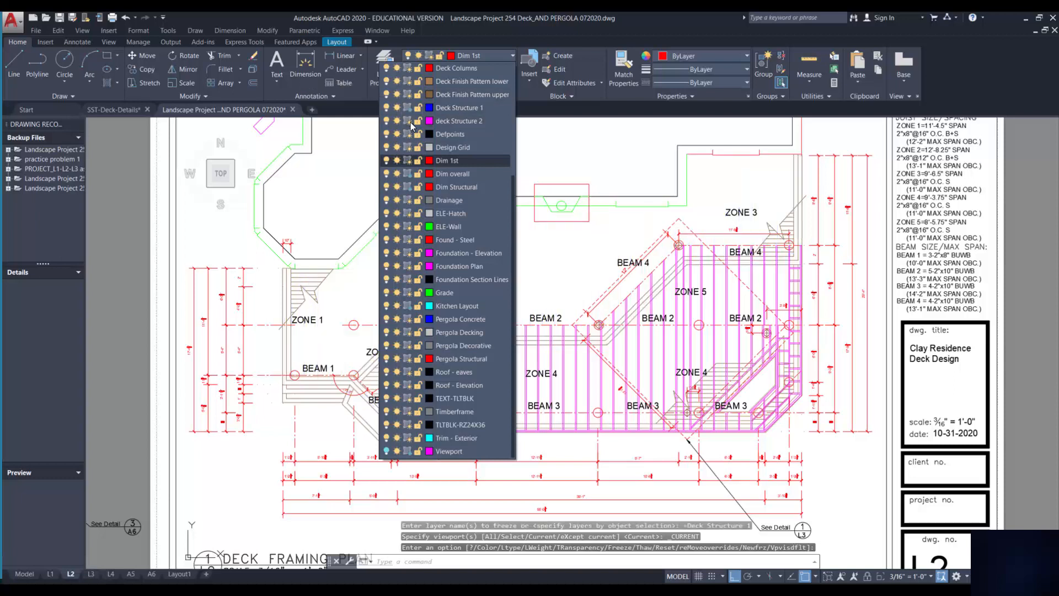
{"action": "left_click", "coordinate": [410, 121]}
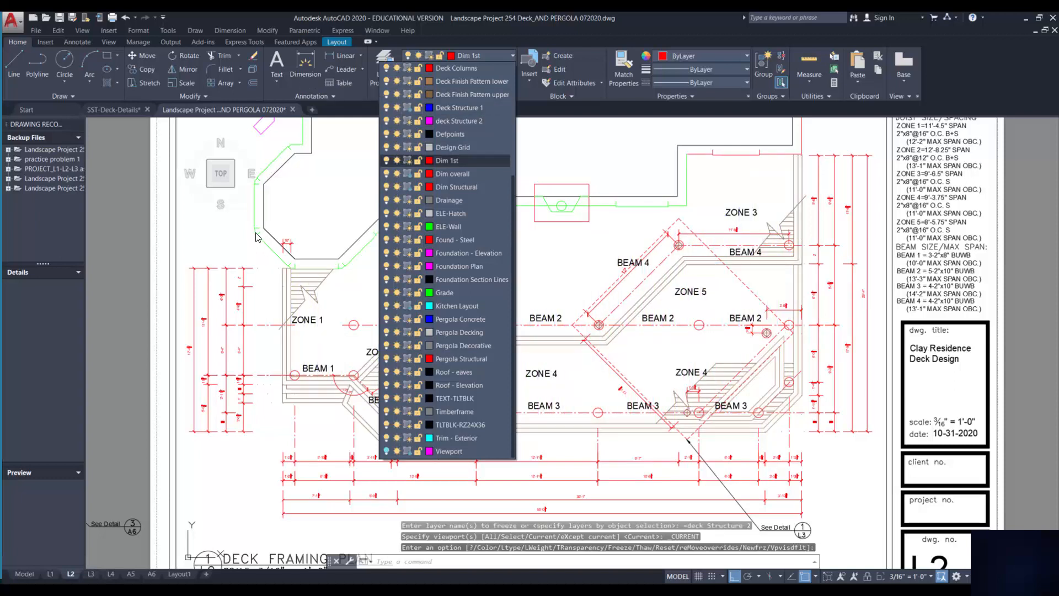
{"action": "left_click", "coordinate": [227, 239]}
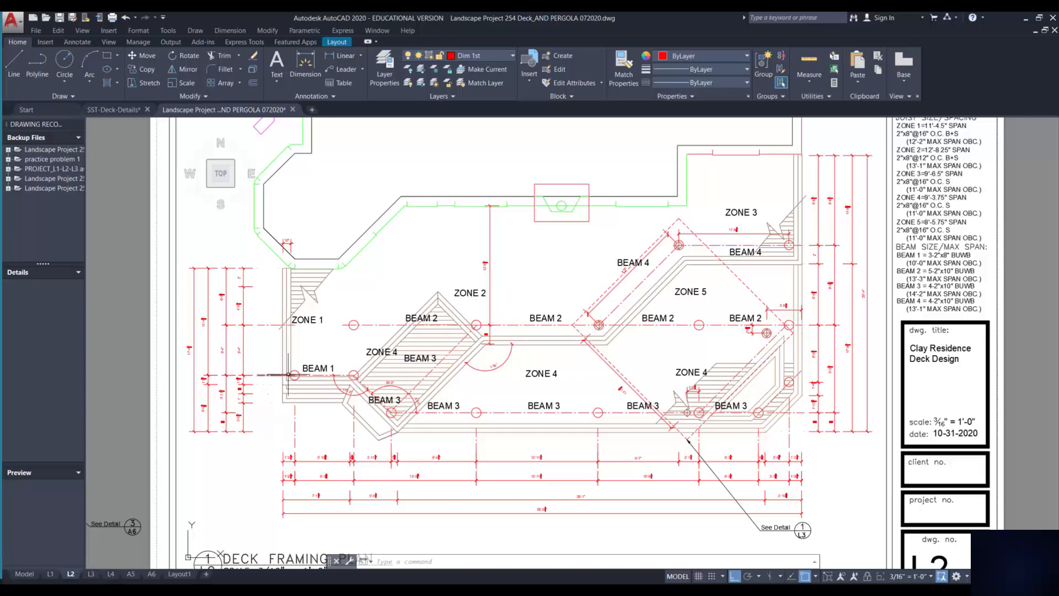
Highlight the outer edge outlines of the upper and lower deck levels in the framing plan to inspect them.
{"action": "mouse_move", "coordinate": [288, 375]}
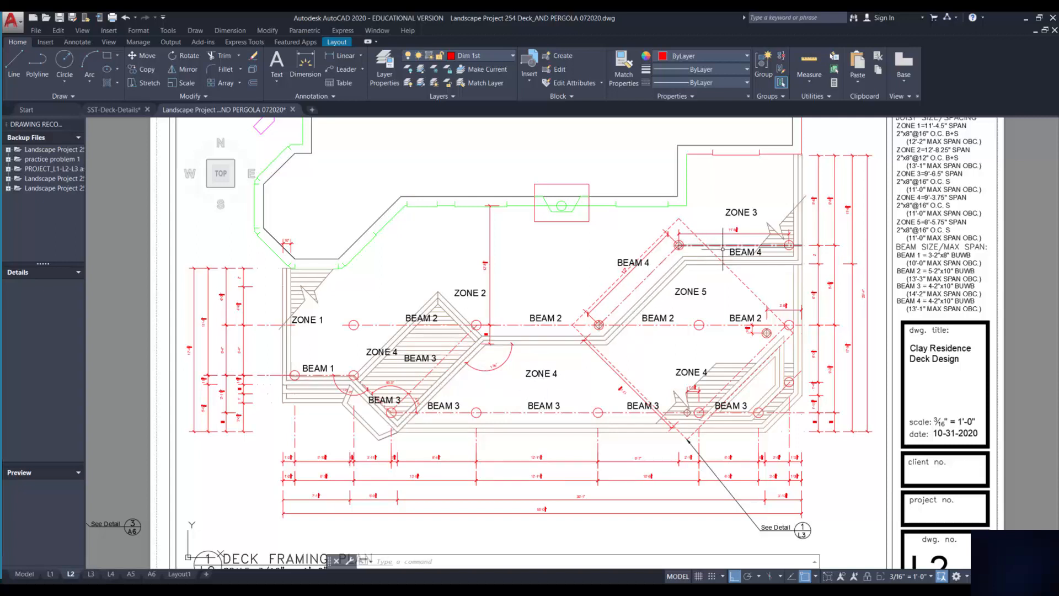
{"action": "left_click", "coordinate": [739, 264]}
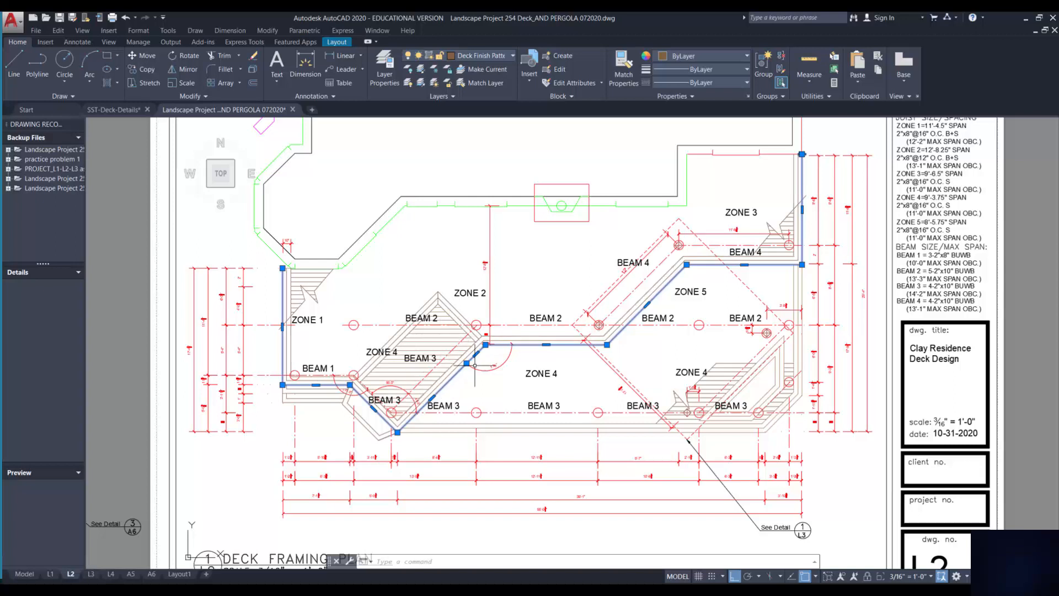
{"action": "left_click", "coordinate": [555, 432]}
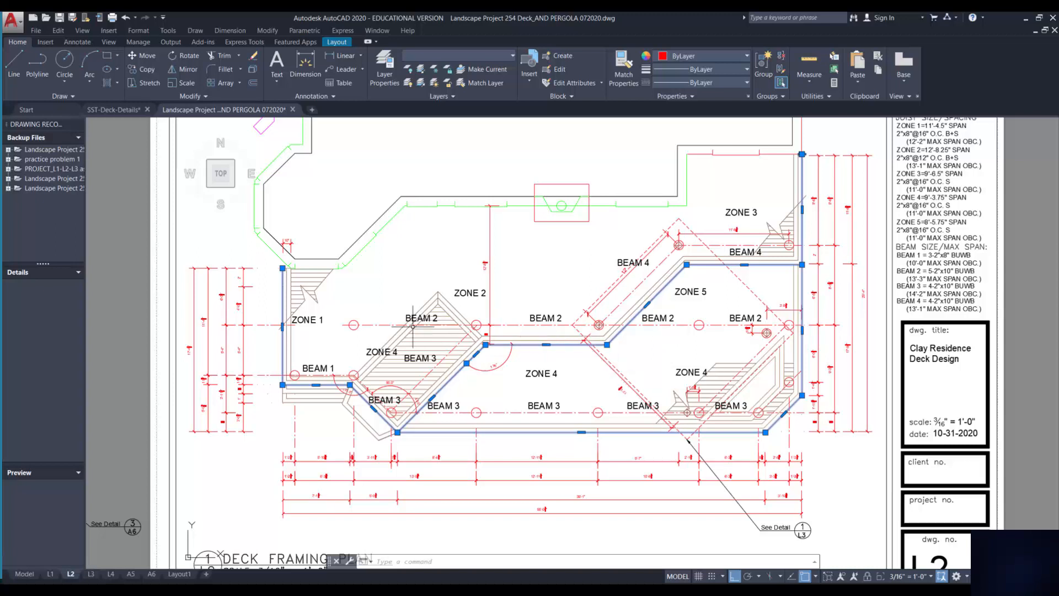
{"action": "mouse_move", "coordinate": [354, 325]}
{"action": "key", "text": "Escape"}
Return to paper space and examine the Zone 1 side of the deck, including its dimensions, Beam 1 and the footings along Beam 2.
{"action": "double_click", "coordinate": [114, 333]}
{"action": "left_click", "coordinate": [114, 332]}
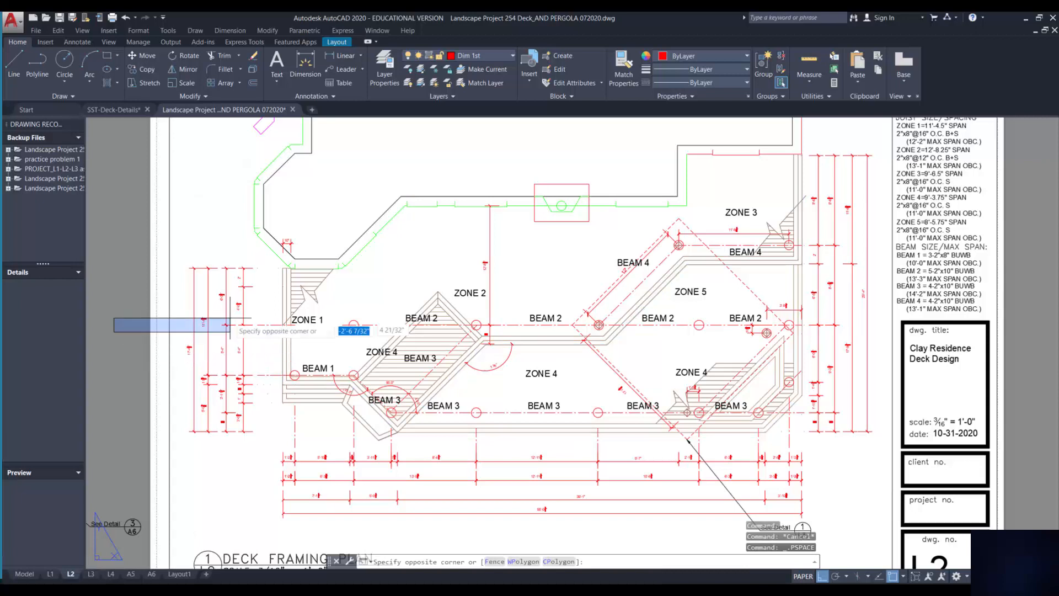
{"action": "left_click", "coordinate": [123, 323]}
{"action": "scroll", "coordinate": [198, 328], "scroll_direction": "up", "scroll_amount": 4}
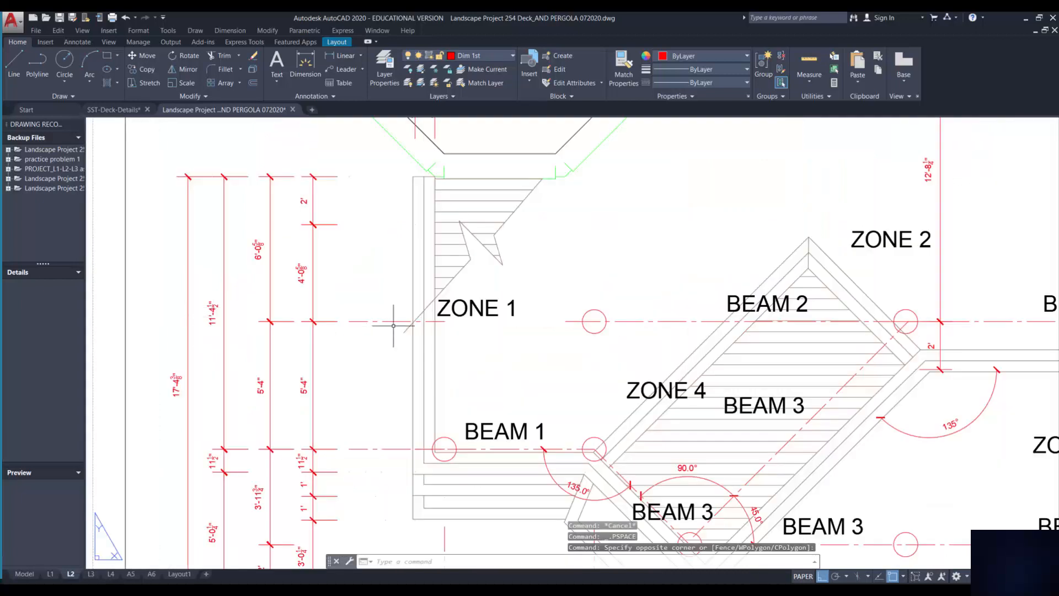
{"action": "scroll", "coordinate": [390, 323], "scroll_direction": "down", "scroll_amount": 4}
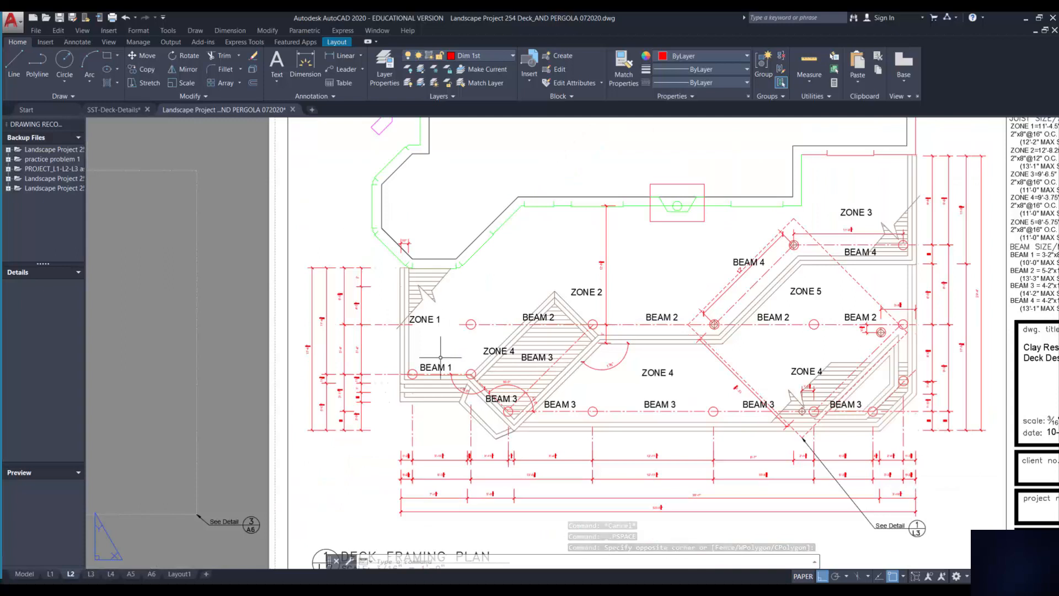
{"action": "scroll", "coordinate": [433, 325], "scroll_direction": "up", "scroll_amount": 2}
{"action": "scroll", "coordinate": [432, 324], "scroll_direction": "up", "scroll_amount": 2}
{"action": "middle_click_drag", "start_coordinate": [428, 329], "coordinate": [331, 314]}
{"action": "scroll", "coordinate": [331, 313], "scroll_direction": "down", "scroll_amount": 2}
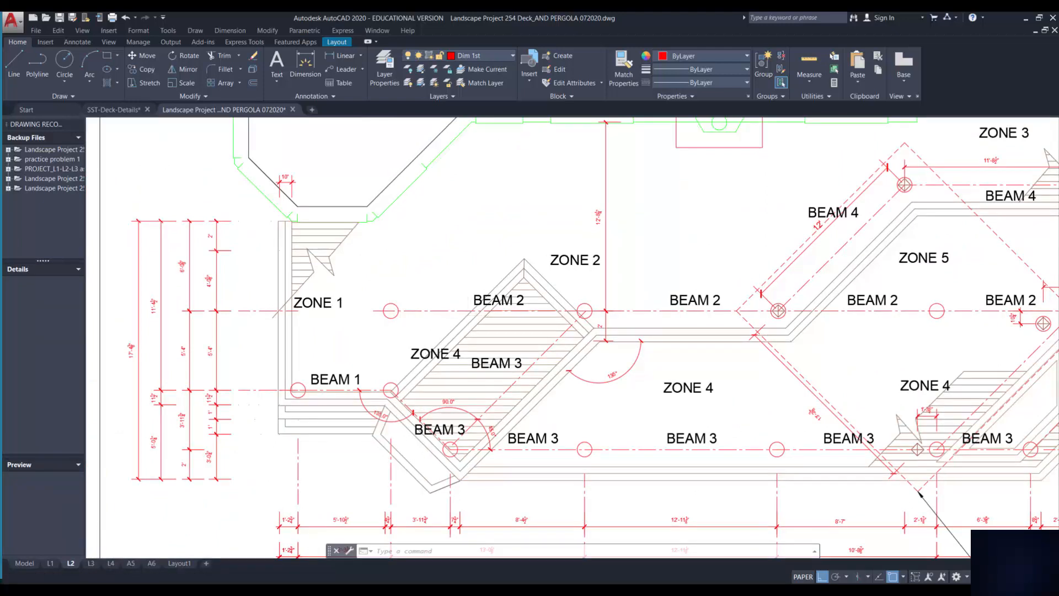
{"action": "scroll", "coordinate": [466, 315], "scroll_direction": "down", "scroll_amount": 2}
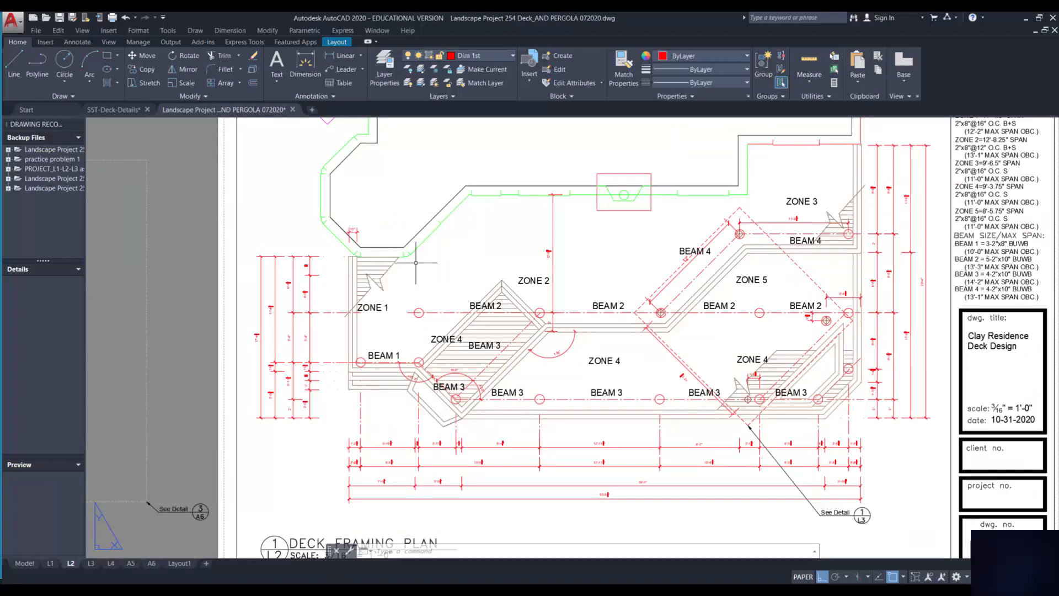
{"action": "scroll", "coordinate": [417, 363], "scroll_direction": "up", "scroll_amount": 4}
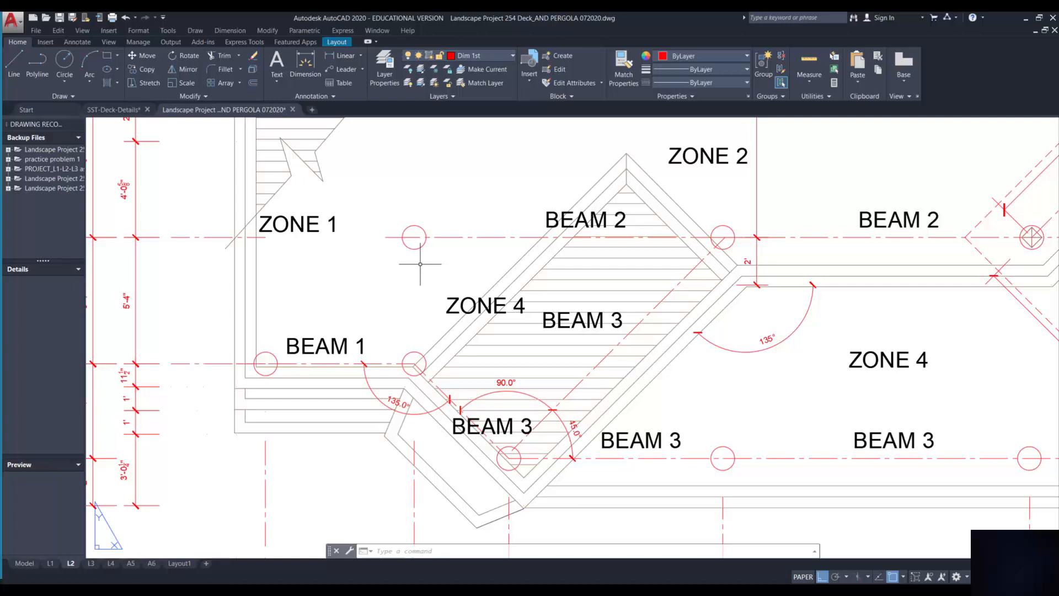
{"action": "scroll", "coordinate": [422, 259], "scroll_direction": "down", "scroll_amount": 2}
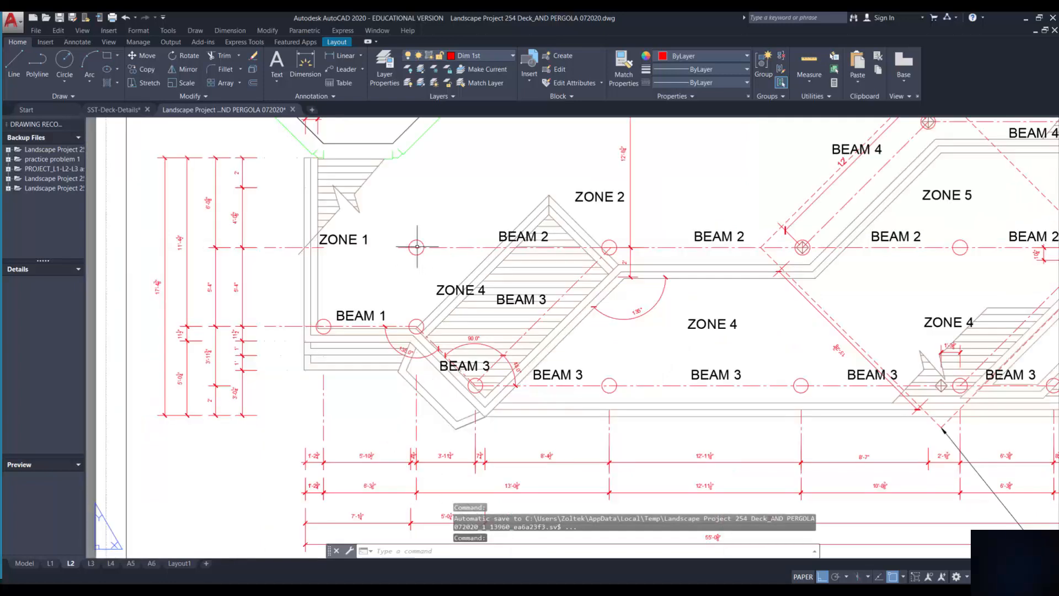
{"action": "scroll", "coordinate": [430, 248], "scroll_direction": "down", "scroll_amount": 4}
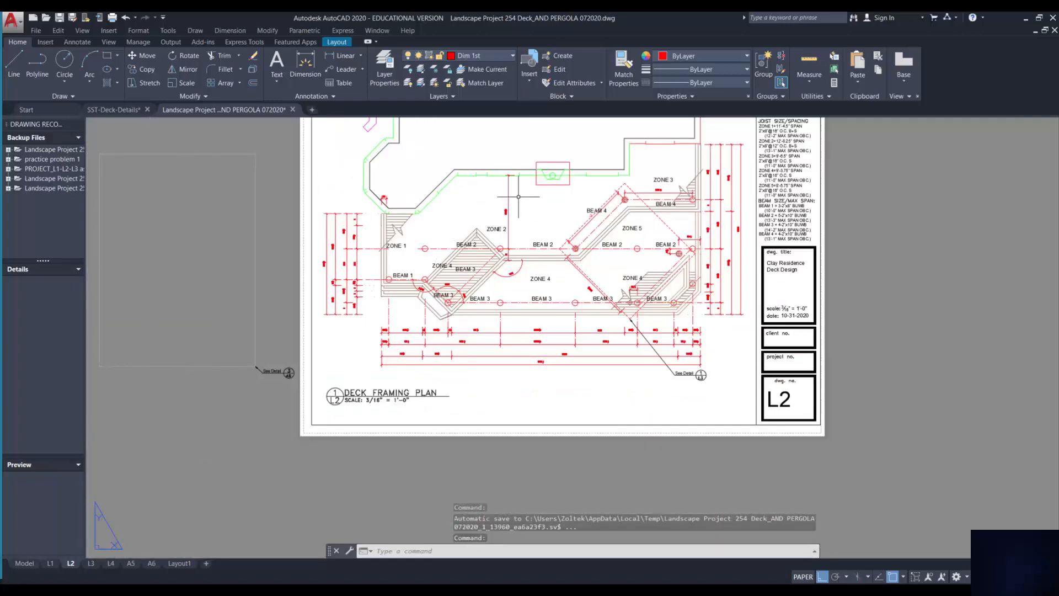
Examine Zones 2 and 3 with Beams 2 and 4, and compare them with the joist and beam size notes.
{"action": "scroll", "coordinate": [548, 275], "scroll_direction": "up", "scroll_amount": 3}
{"action": "scroll", "coordinate": [521, 198], "scroll_direction": "up", "scroll_amount": 2}
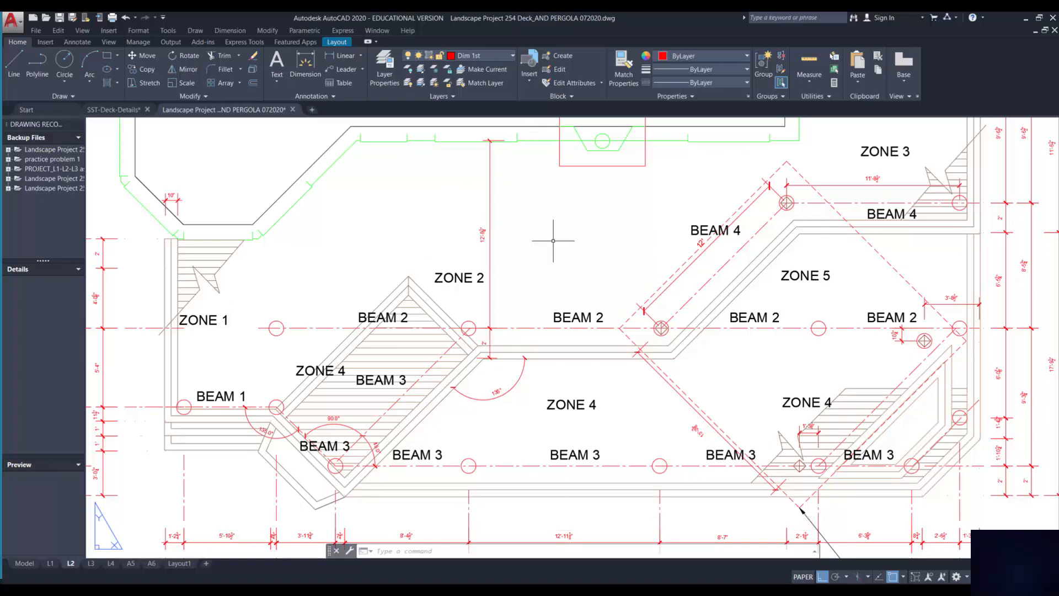
{"action": "scroll", "coordinate": [561, 243], "scroll_direction": "down", "scroll_amount": 2}
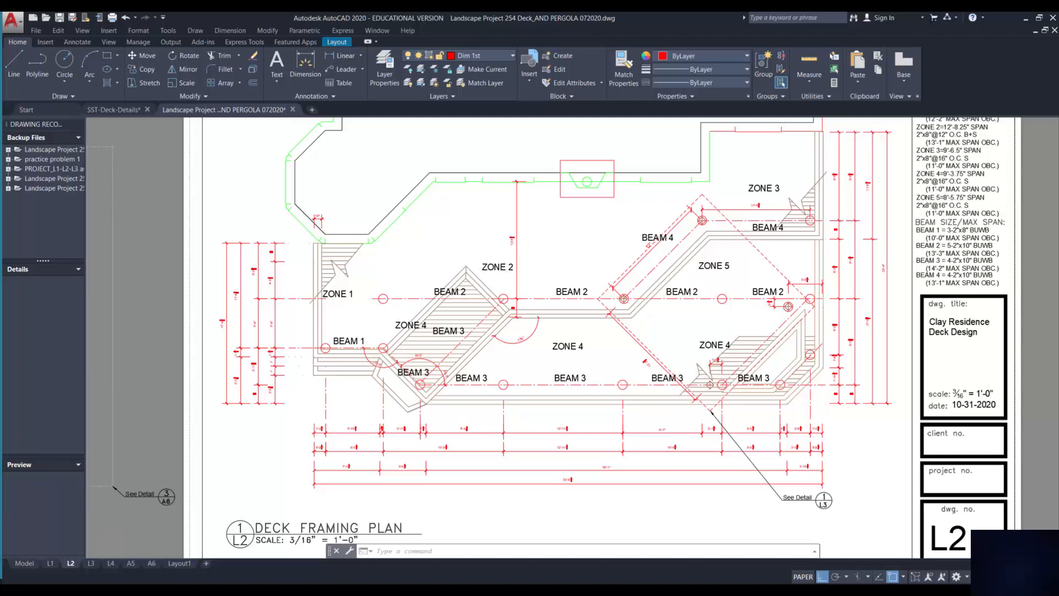
{"action": "scroll", "coordinate": [548, 236], "scroll_direction": "up", "scroll_amount": 2}
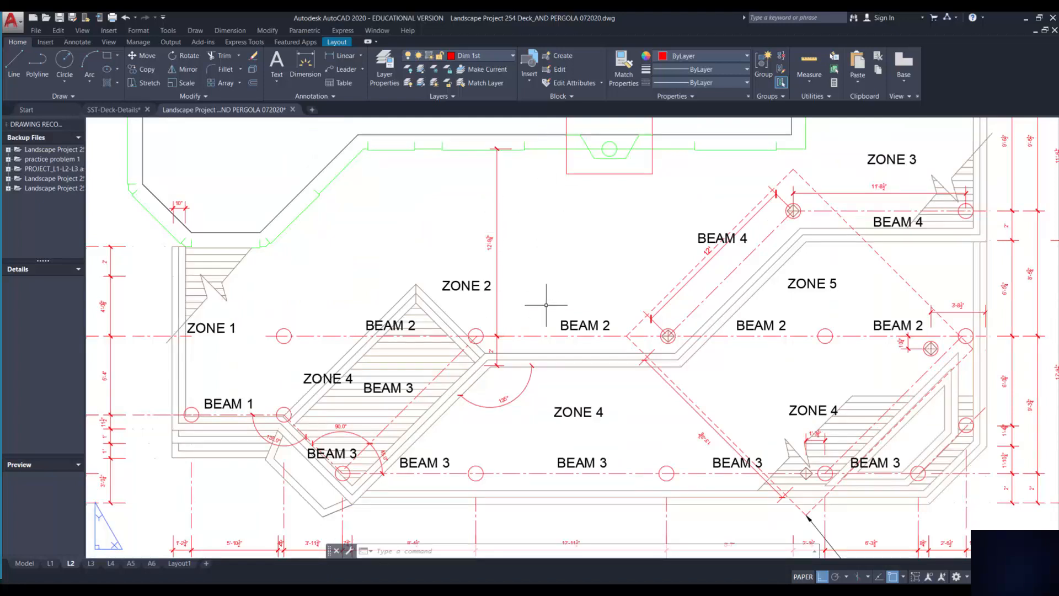
{"action": "scroll", "coordinate": [700, 223], "scroll_direction": "down", "scroll_amount": 2}
{"action": "middle_click_drag", "start_coordinate": [811, 170], "coordinate": [597, 356]}
{"action": "scroll", "coordinate": [591, 273], "scroll_direction": "up", "scroll_amount": 2}
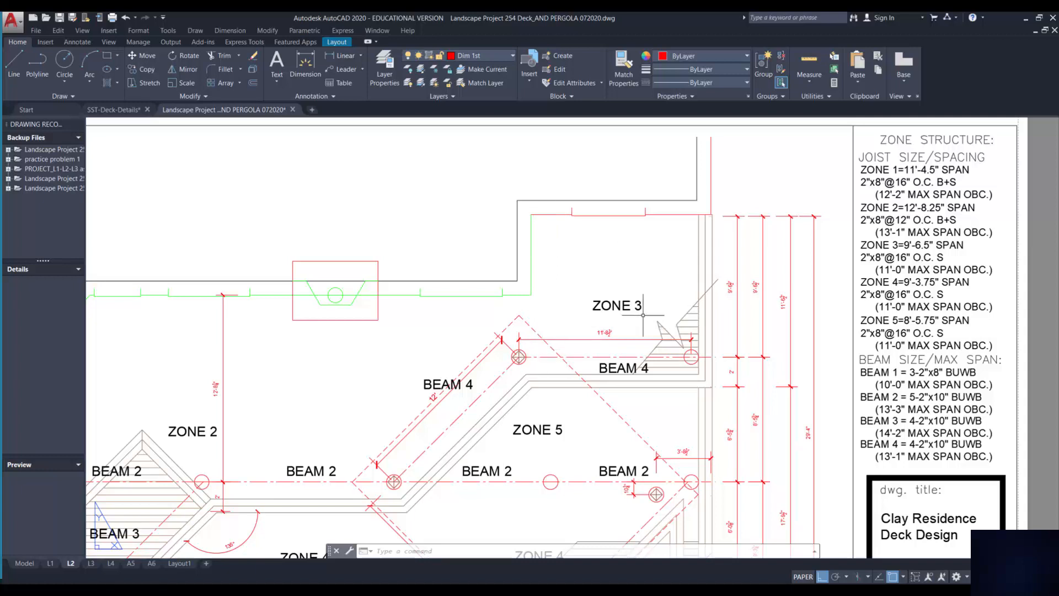
{"action": "scroll", "coordinate": [626, 264], "scroll_direction": "down", "scroll_amount": 2}
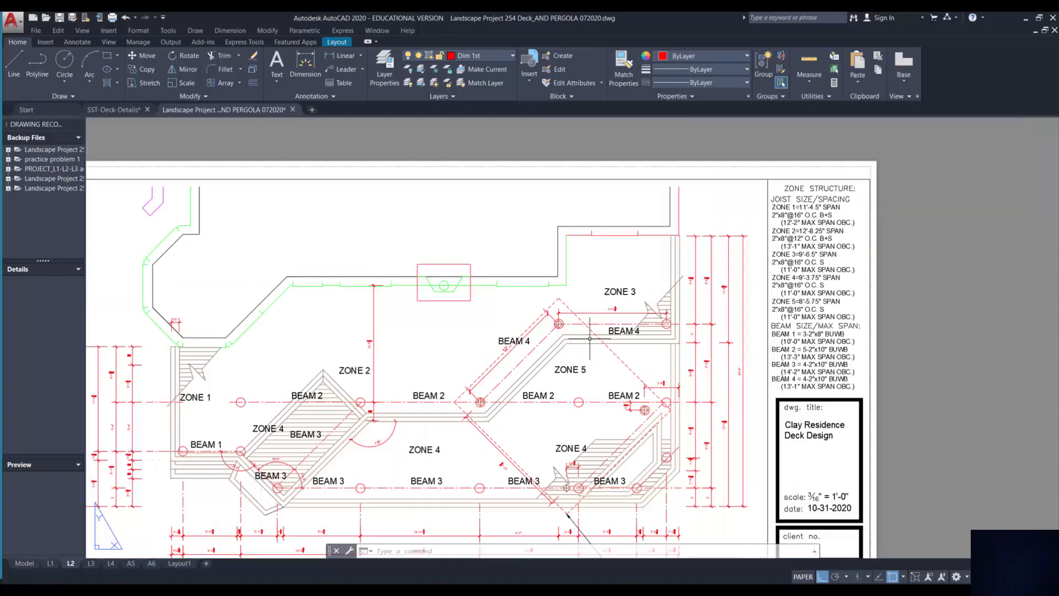
Examine Zones 4 and 5 of the lower deck, including the Beam 3 line and its footings.
{"action": "scroll", "coordinate": [628, 349], "scroll_direction": "down", "scroll_amount": 2}
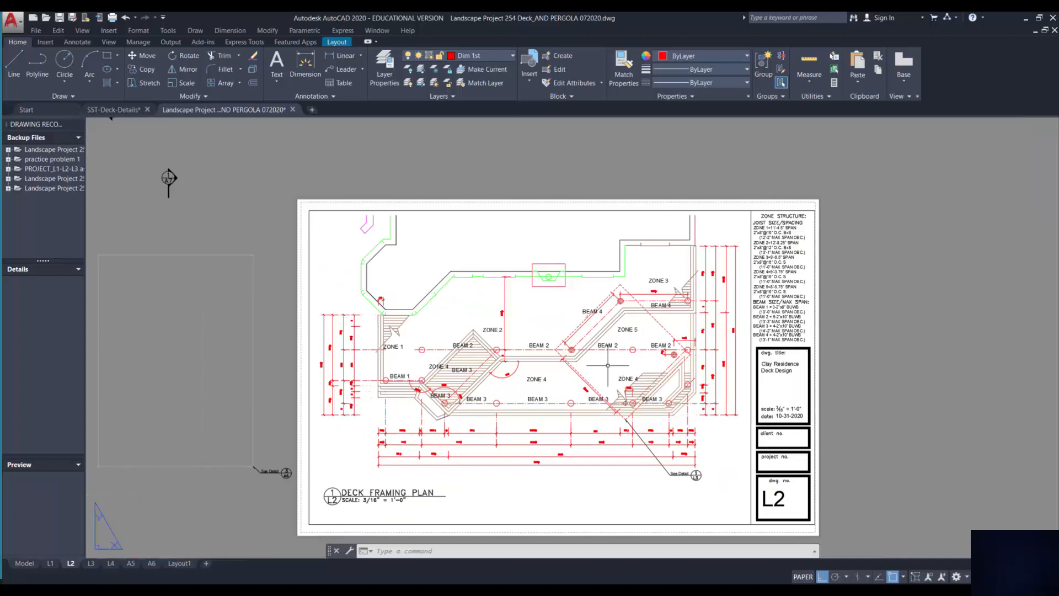
{"action": "scroll", "coordinate": [611, 367], "scroll_direction": "up", "scroll_amount": 4}
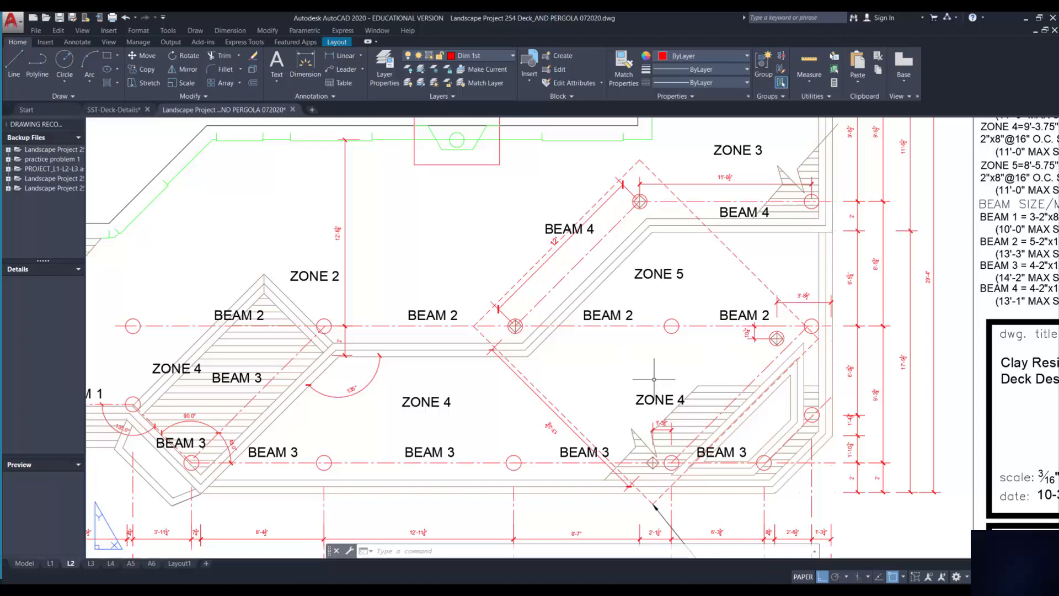
{"action": "scroll", "coordinate": [654, 379], "scroll_direction": "down", "scroll_amount": 2}
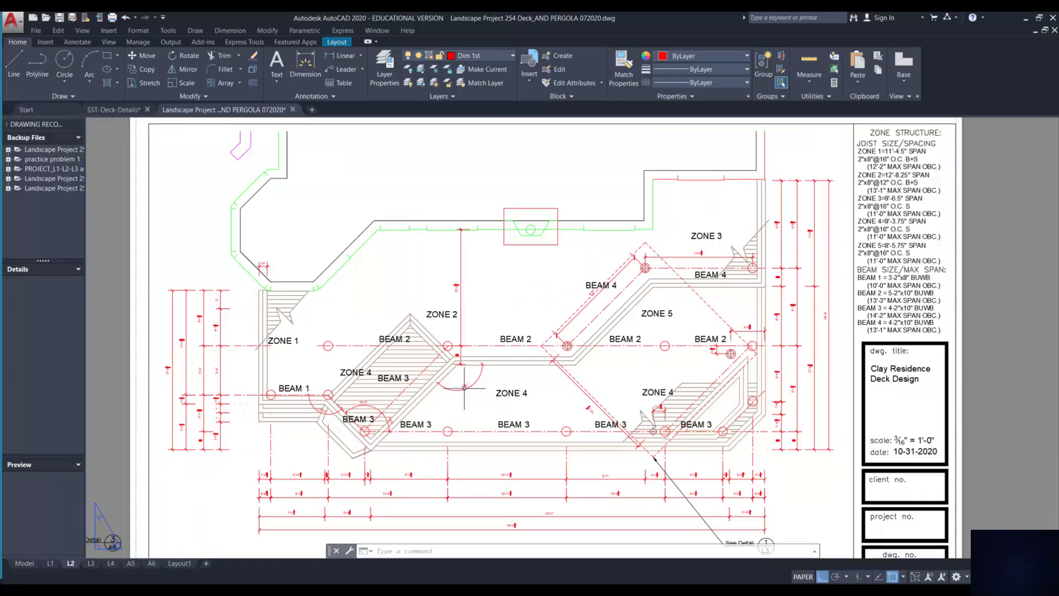
{"action": "scroll", "coordinate": [475, 394], "scroll_direction": "up", "scroll_amount": 2}
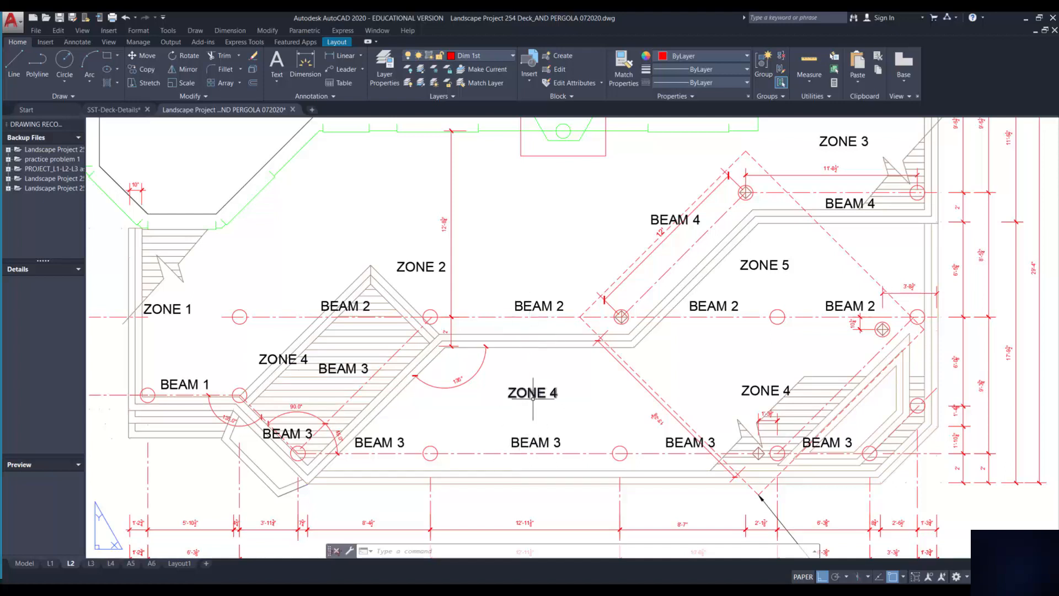
{"action": "mouse_move", "coordinate": [529, 438]}
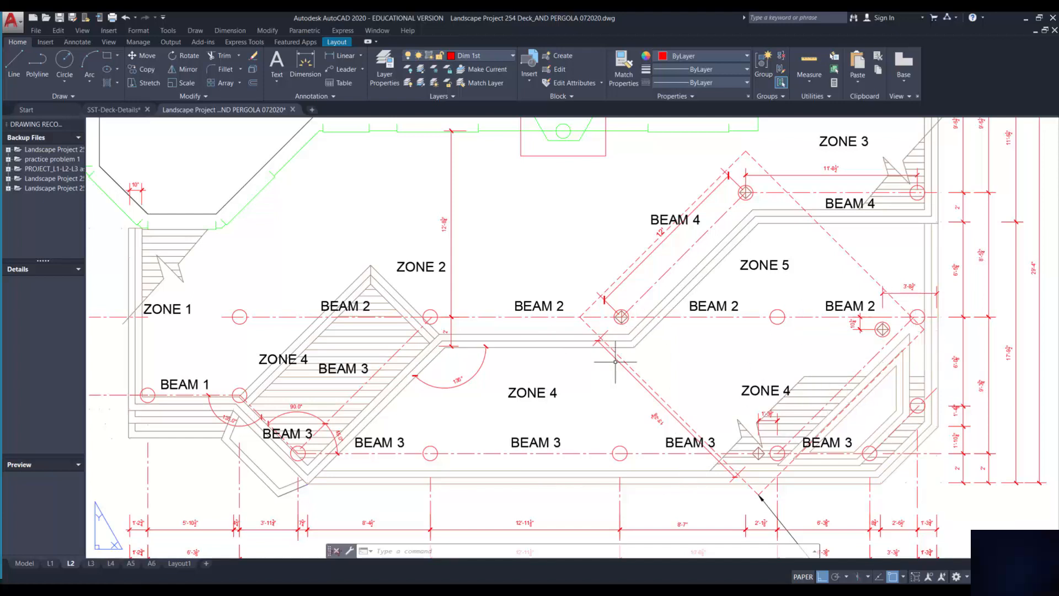
In the framing plan viewport, freeze the Deck Finish Pattern lower and upper layers, thaw Deck Structure 1, and return to paper space.
{"action": "scroll", "coordinate": [495, 256], "scroll_direction": "down", "scroll_amount": 3}
{"action": "middle_click_drag", "start_coordinate": [503, 225], "coordinate": [455, 288]}
{"action": "double_click", "coordinate": [454, 324]}
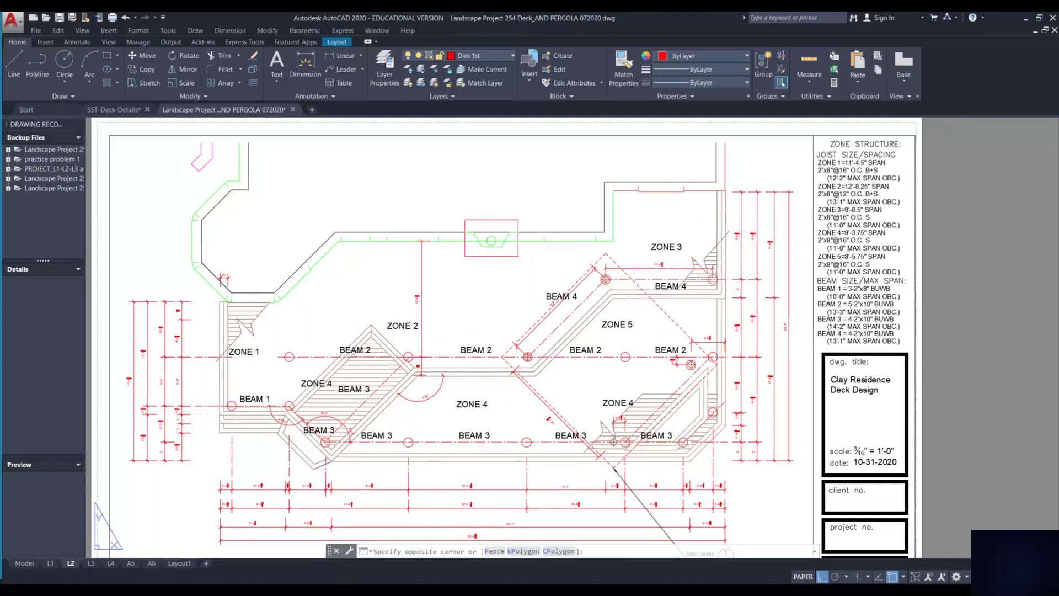
{"action": "left_click", "coordinate": [503, 55]}
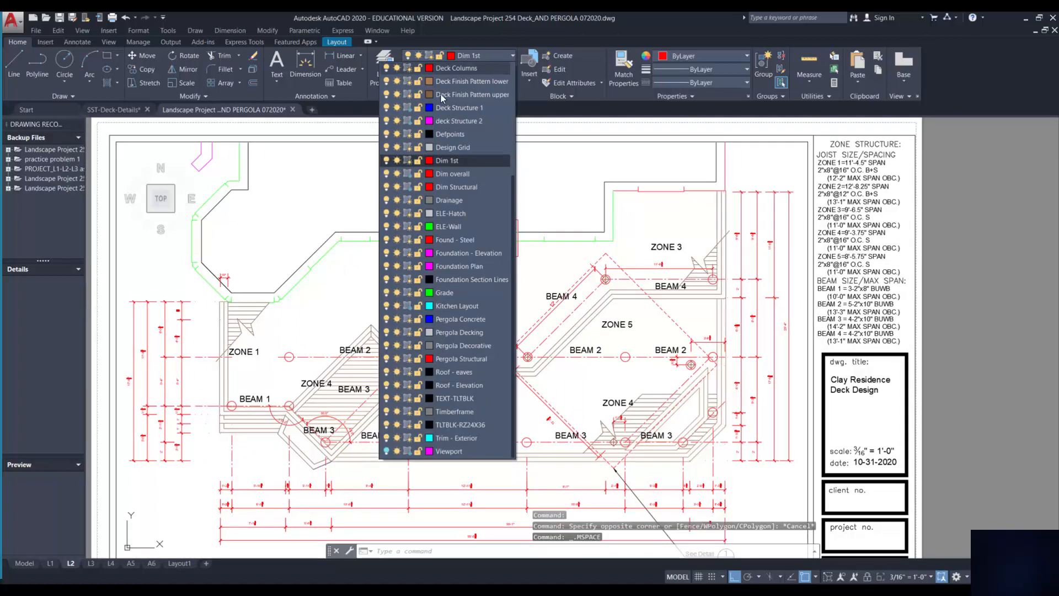
{"action": "left_click", "coordinate": [409, 95]}
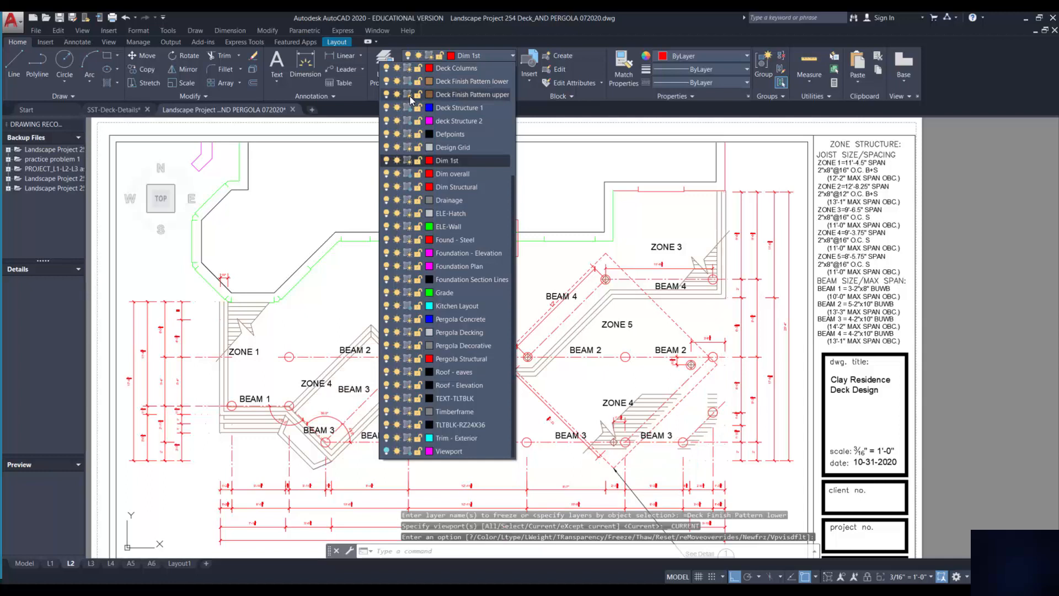
{"action": "left_click", "coordinate": [409, 95]}
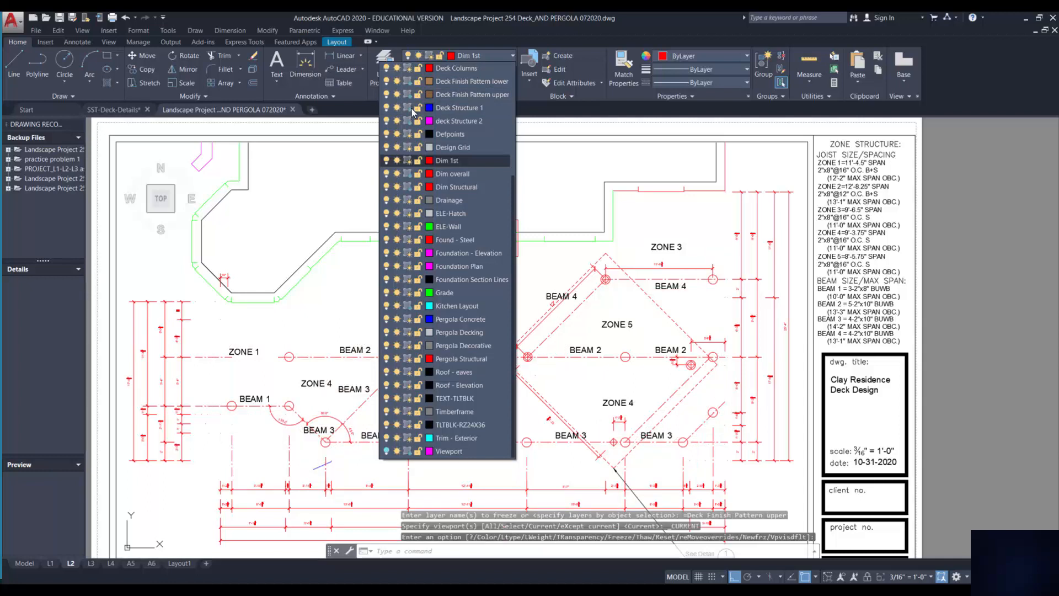
{"action": "left_click", "coordinate": [409, 108]}
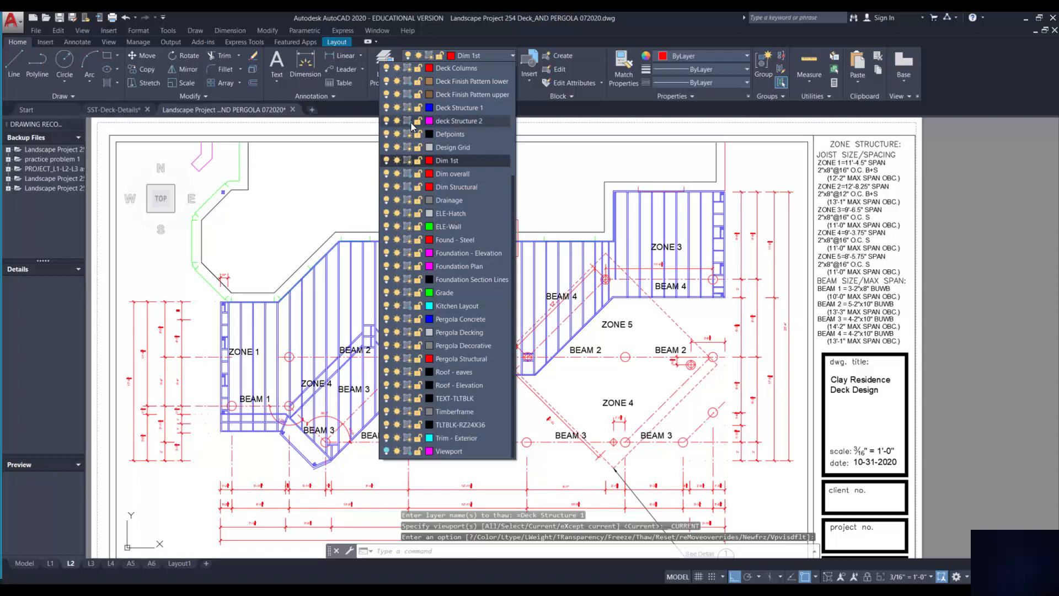
{"action": "left_click", "coordinate": [409, 121]}
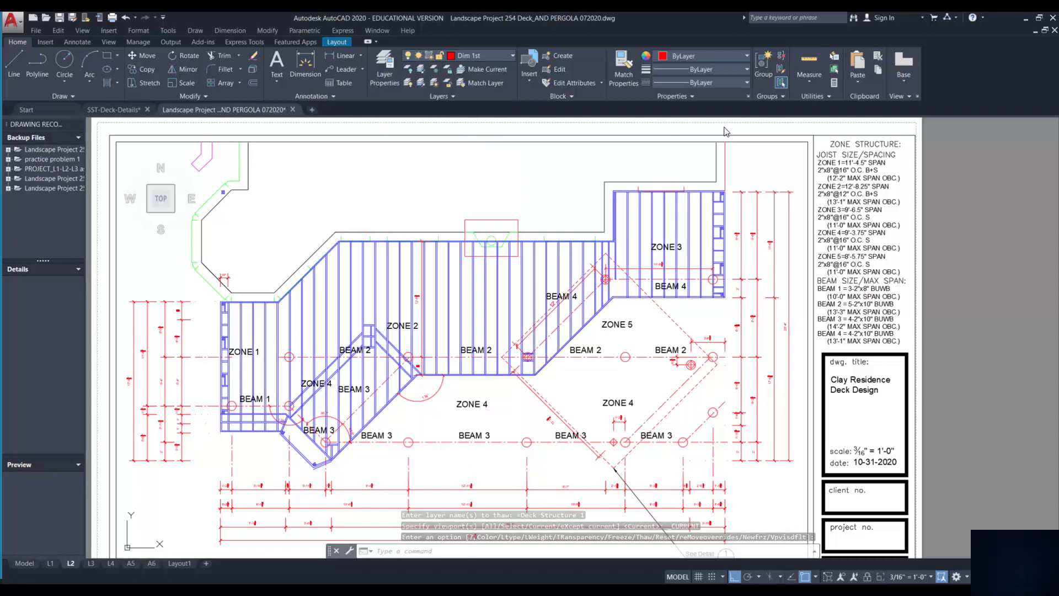
{"action": "double_click", "coordinate": [931, 186]}
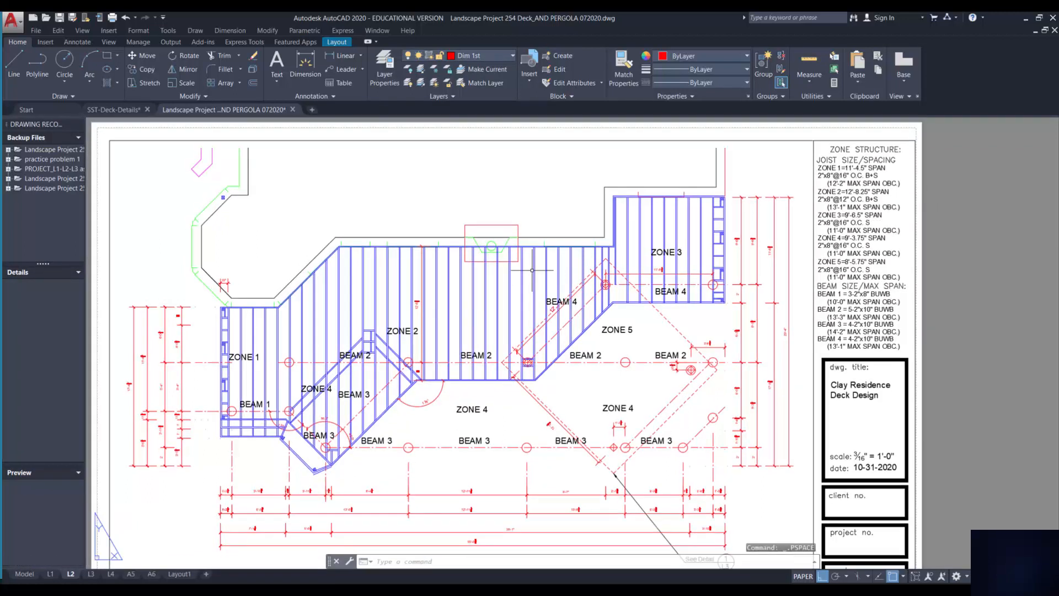
{"action": "scroll", "coordinate": [451, 341], "scroll_direction": "up", "scroll_amount": 2}
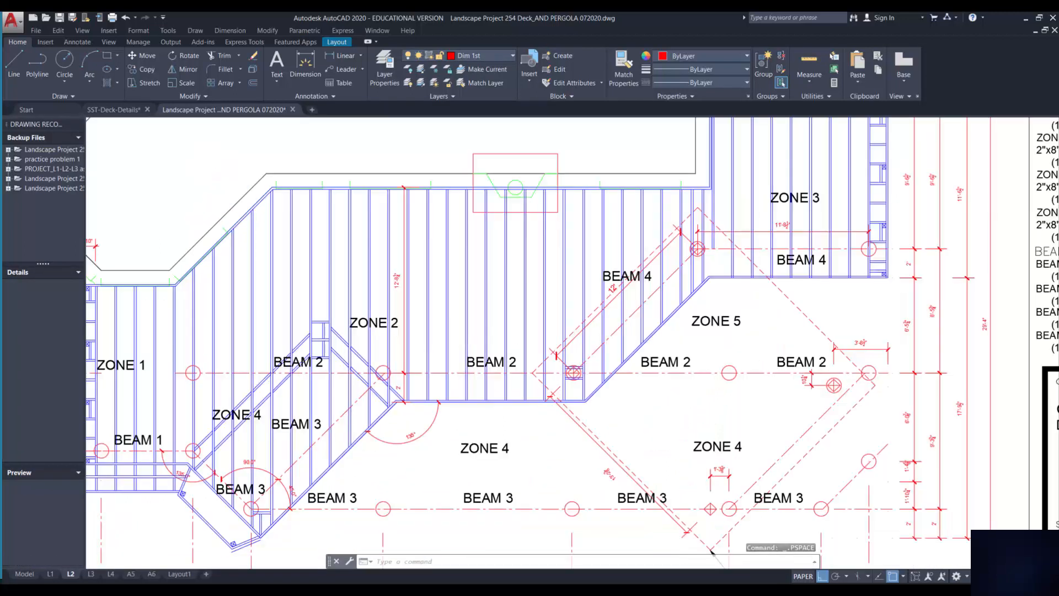
Examine the upper deck joist layout across Zones 1, 2 and 3, including Beam 4, against the zone structure notes.
{"action": "scroll", "coordinate": [450, 340], "scroll_direction": "down", "scroll_amount": 2}
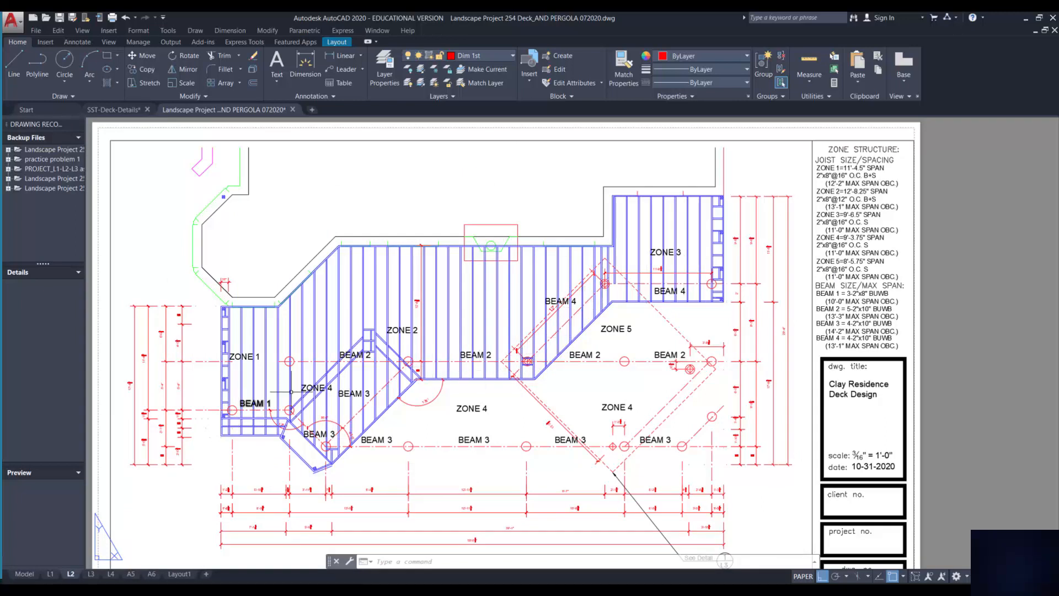
{"action": "scroll", "coordinate": [322, 388], "scroll_direction": "up", "scroll_amount": 2}
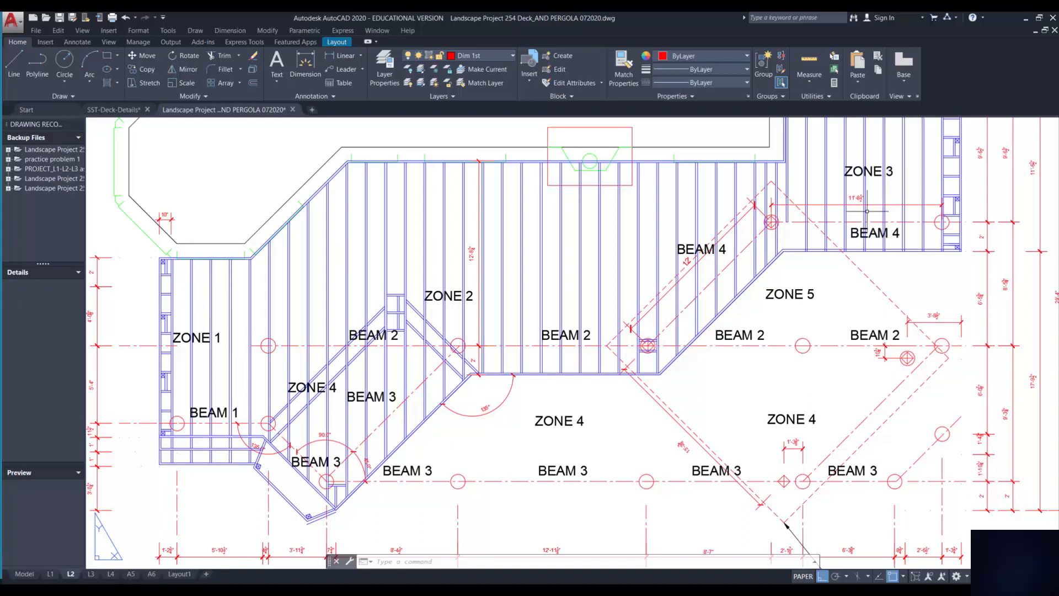
{"action": "scroll", "coordinate": [868, 197], "scroll_direction": "down", "scroll_amount": 2}
{"action": "middle_click_drag", "start_coordinate": [827, 233], "coordinate": [681, 297]}
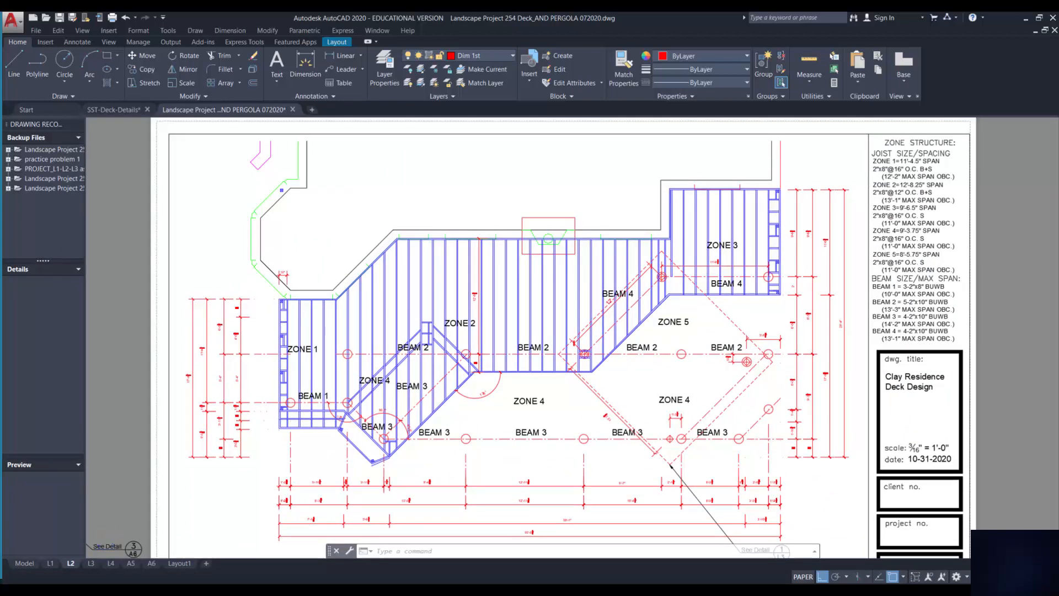
{"action": "scroll", "coordinate": [557, 279], "scroll_direction": "up", "scroll_amount": 2}
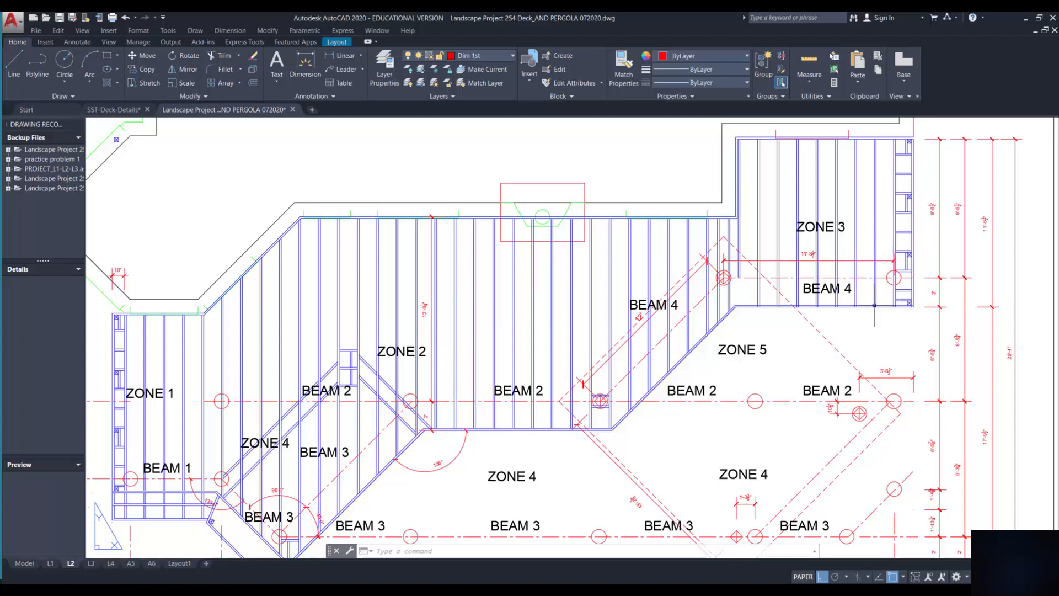
{"action": "scroll", "coordinate": [968, 198], "scroll_direction": "up", "scroll_amount": 6}
{"action": "scroll", "coordinate": [952, 208], "scroll_direction": "down", "scroll_amount": 4}
{"action": "scroll", "coordinate": [840, 276], "scroll_direction": "down", "scroll_amount": 6}
{"action": "scroll", "coordinate": [697, 293], "scroll_direction": "up", "scroll_amount": 5}
{"action": "scroll", "coordinate": [697, 293], "scroll_direction": "down", "scroll_amount": 5}
{"action": "scroll", "coordinate": [678, 295], "scroll_direction": "up", "scroll_amount": 5}
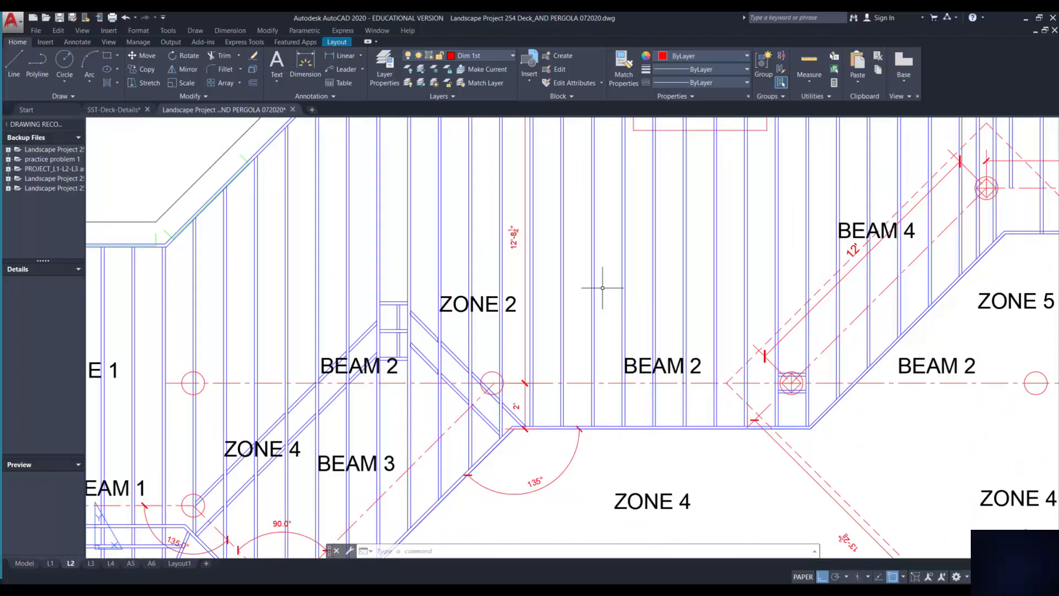
Examine the Zone 1 and Zone 2 framing around Beams 1 and 2, including the dimensions beside Zone 1.
{"action": "scroll", "coordinate": [518, 257], "scroll_direction": "down", "scroll_amount": 2}
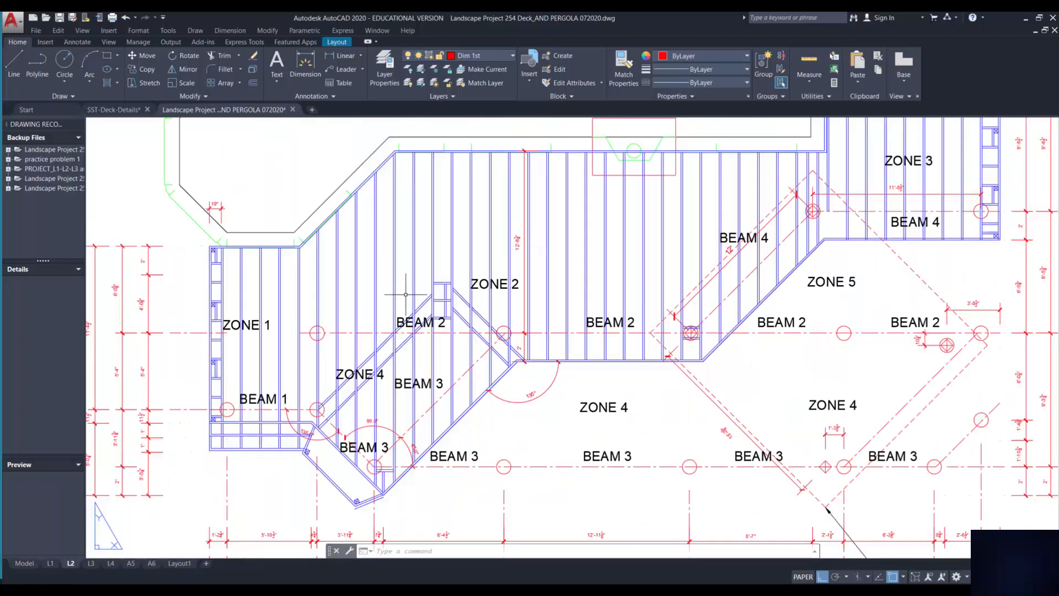
{"action": "scroll", "coordinate": [251, 326], "scroll_direction": "up", "scroll_amount": 4}
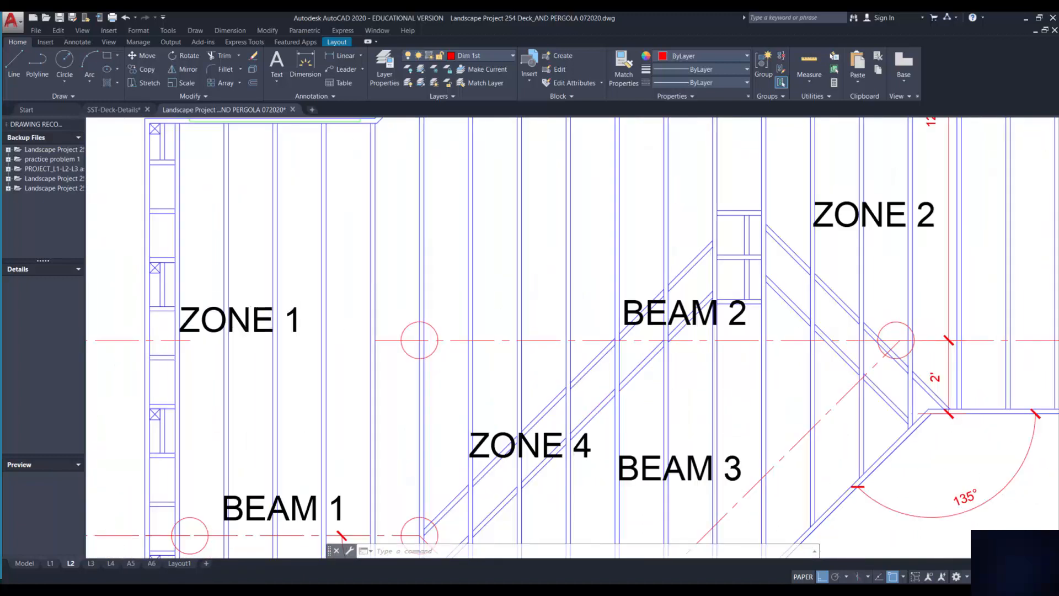
{"action": "scroll", "coordinate": [252, 326], "scroll_direction": "down", "scroll_amount": 4}
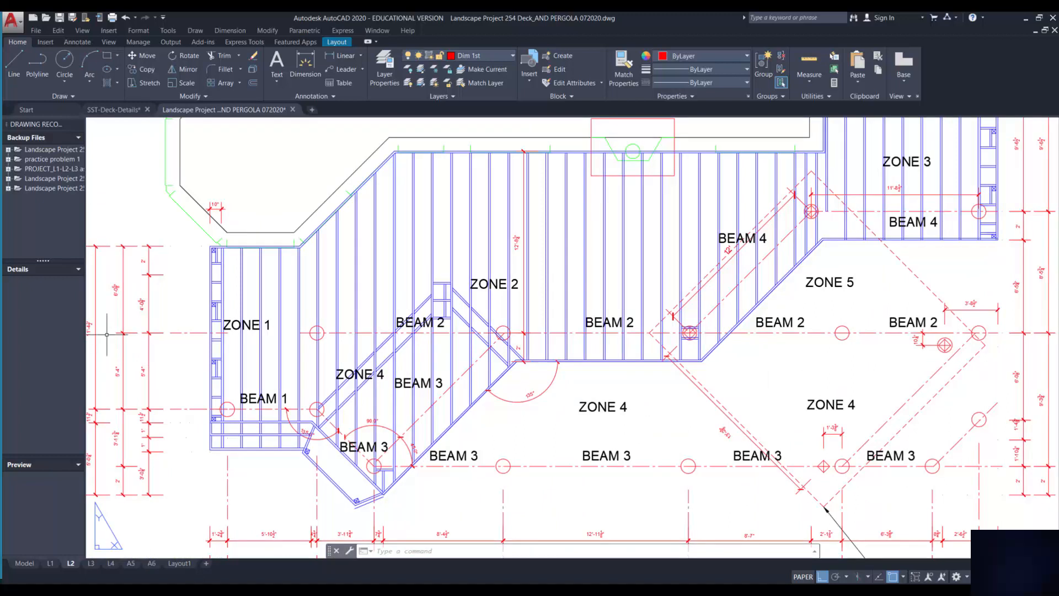
{"action": "scroll", "coordinate": [107, 334], "scroll_direction": "up", "scroll_amount": 2}
{"action": "mouse_move", "coordinate": [199, 338]}
{"action": "middle_mouse_down"}
{"action": "mouse_move", "coordinate": [335, 336]}
{"action": "mouse_move", "coordinate": [315, 332]}
{"action": "middle_mouse_up"}
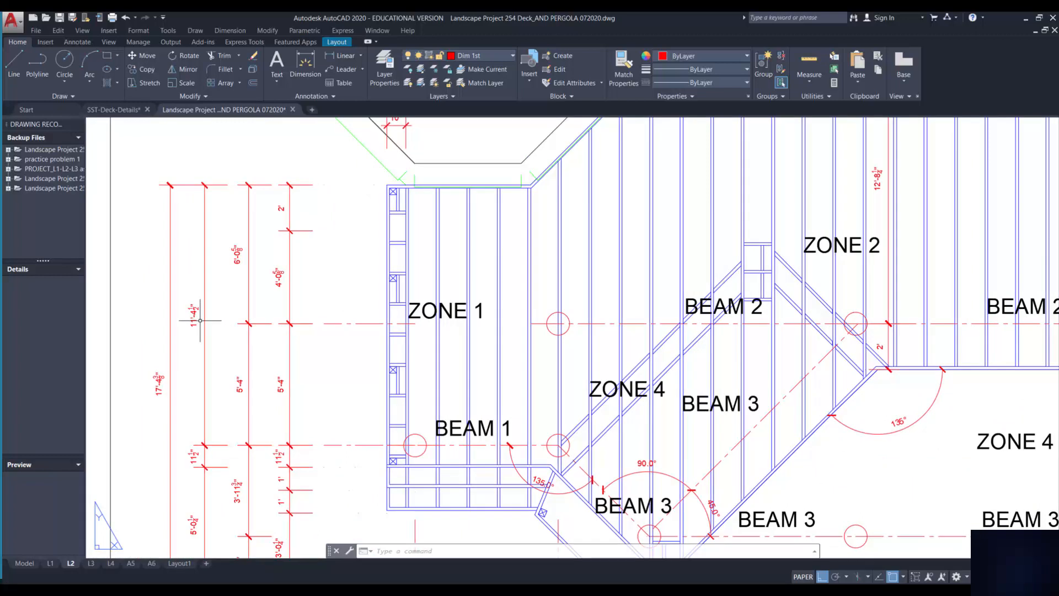
{"action": "scroll", "coordinate": [492, 306], "scroll_direction": "down", "scroll_amount": 4}
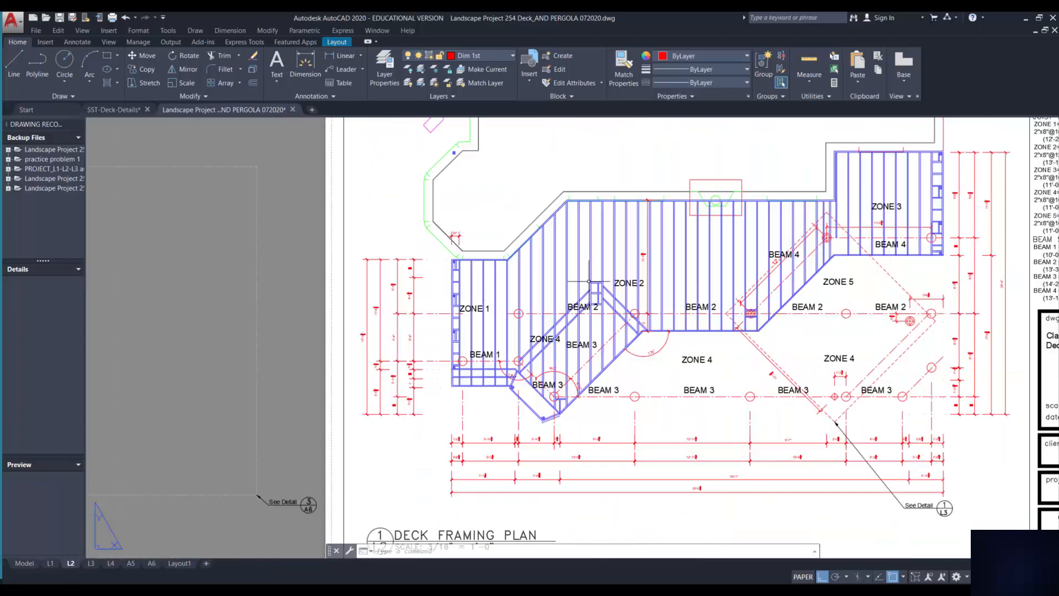
{"action": "middle_click_drag", "start_coordinate": [589, 282], "coordinate": [500, 304]}
{"action": "scroll", "coordinate": [500, 304], "scroll_direction": "down", "scroll_amount": 2}
{"action": "scroll", "coordinate": [409, 317], "scroll_direction": "up", "scroll_amount": 4}
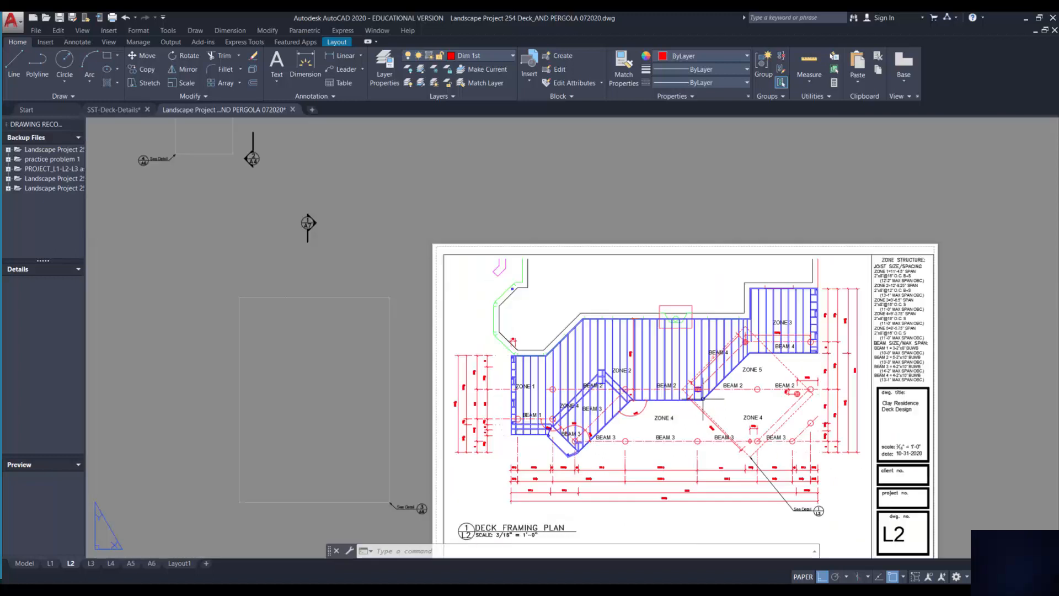
In the framing plan viewport, thaw the deck Structure 2 layer, freeze Deck Structure 1, and return to paper space.
{"action": "scroll", "coordinate": [664, 412], "scroll_direction": "down", "scroll_amount": 4}
{"action": "middle_click_drag", "start_coordinate": [679, 394], "coordinate": [571, 388]}
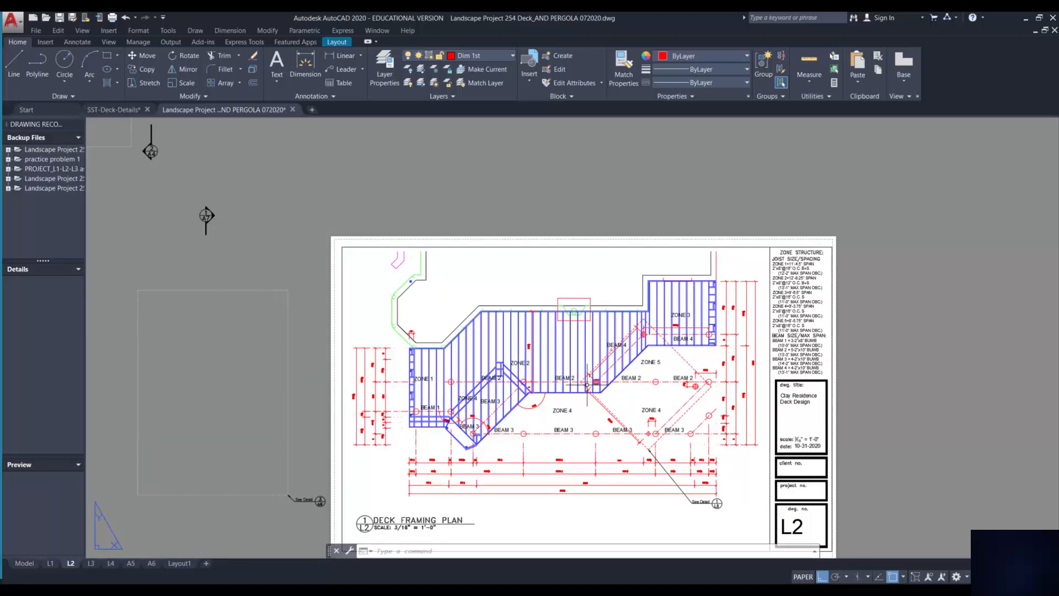
{"action": "double_click", "coordinate": [475, 272]}
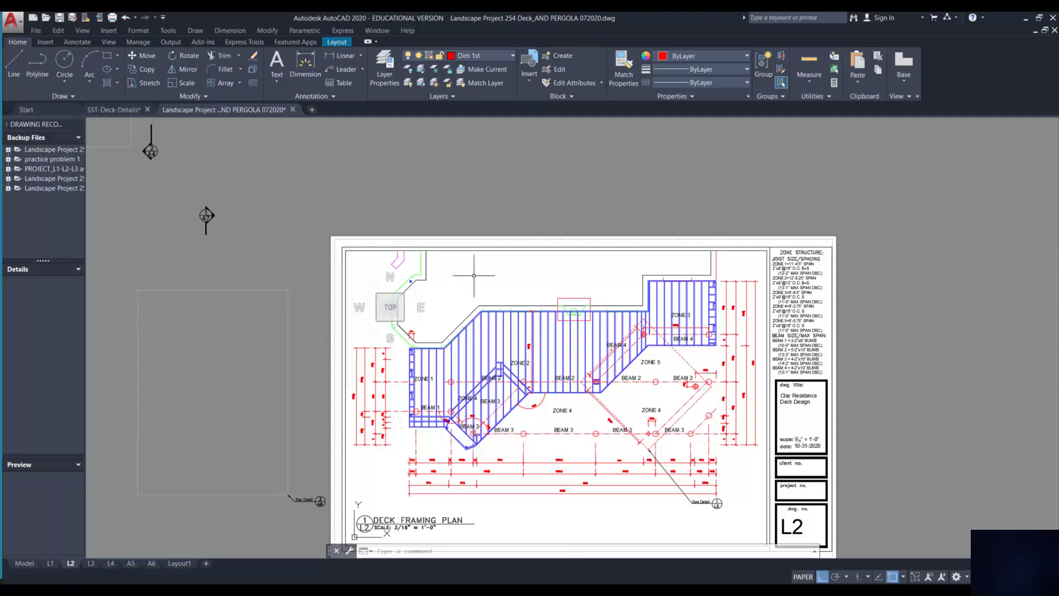
{"action": "left_click", "coordinate": [514, 53]}
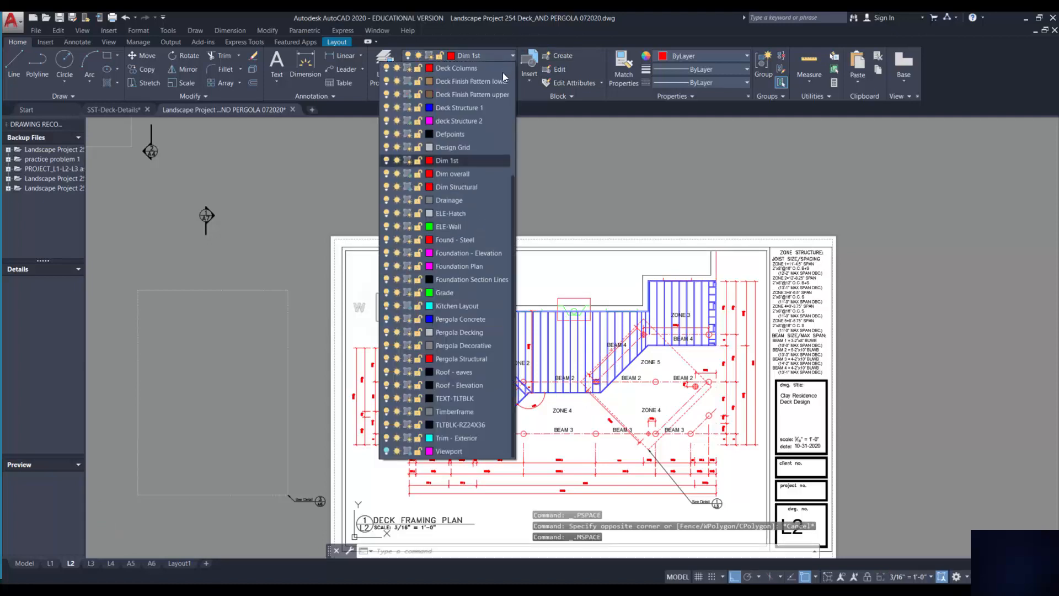
{"action": "left_click", "coordinate": [412, 121]}
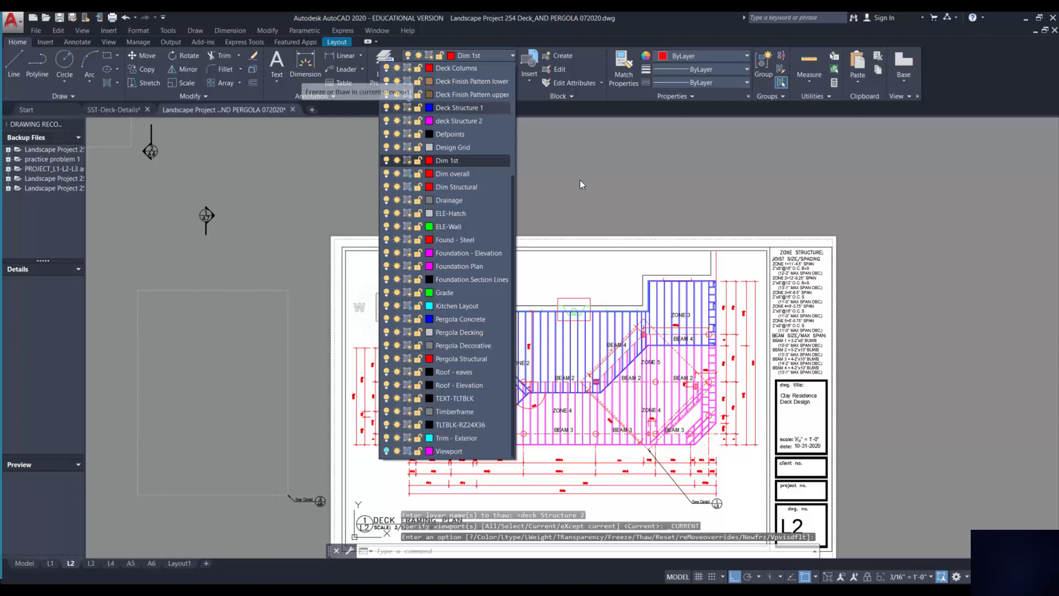
{"action": "left_click", "coordinate": [408, 109]}
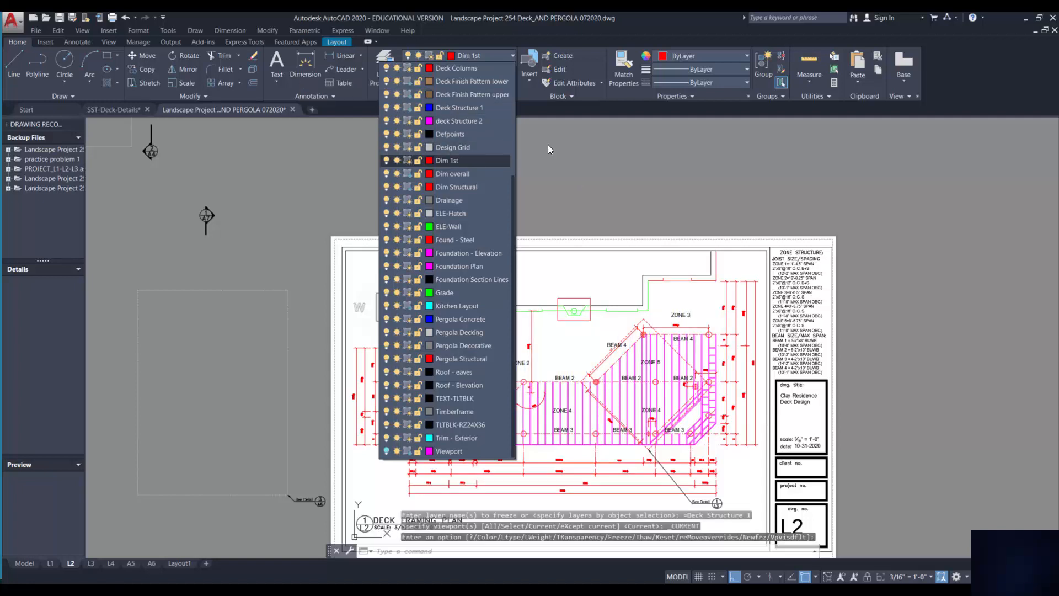
{"action": "left_click", "coordinate": [572, 178]}
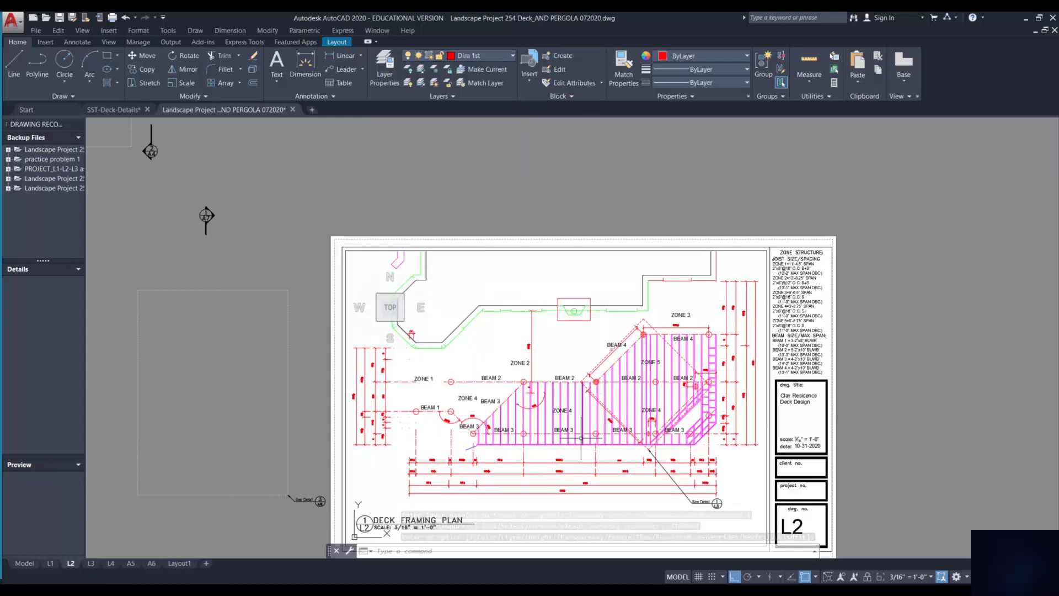
{"action": "double_click", "coordinate": [904, 345]}
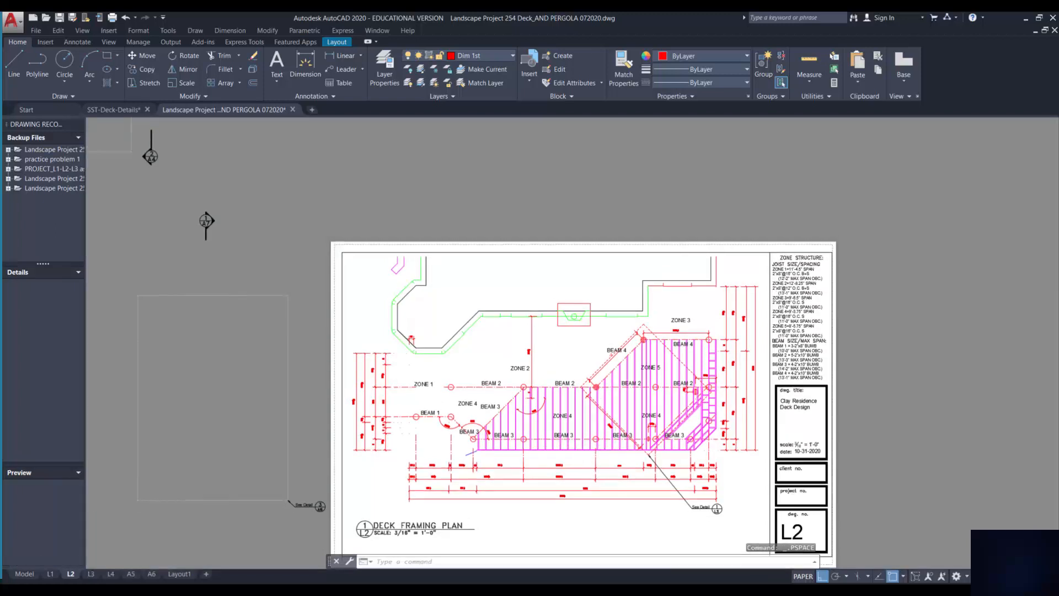
Examine the lower deck framing in Zones 4 and 5, including the Beam 3 line, its footings and the angled corner joists.
{"action": "scroll", "coordinate": [580, 445], "scroll_direction": "up", "scroll_amount": 5}
{"action": "scroll", "coordinate": [588, 397], "scroll_direction": "down", "scroll_amount": 1}
{"action": "middle_click_drag", "start_coordinate": [588, 398], "coordinate": [472, 394]}
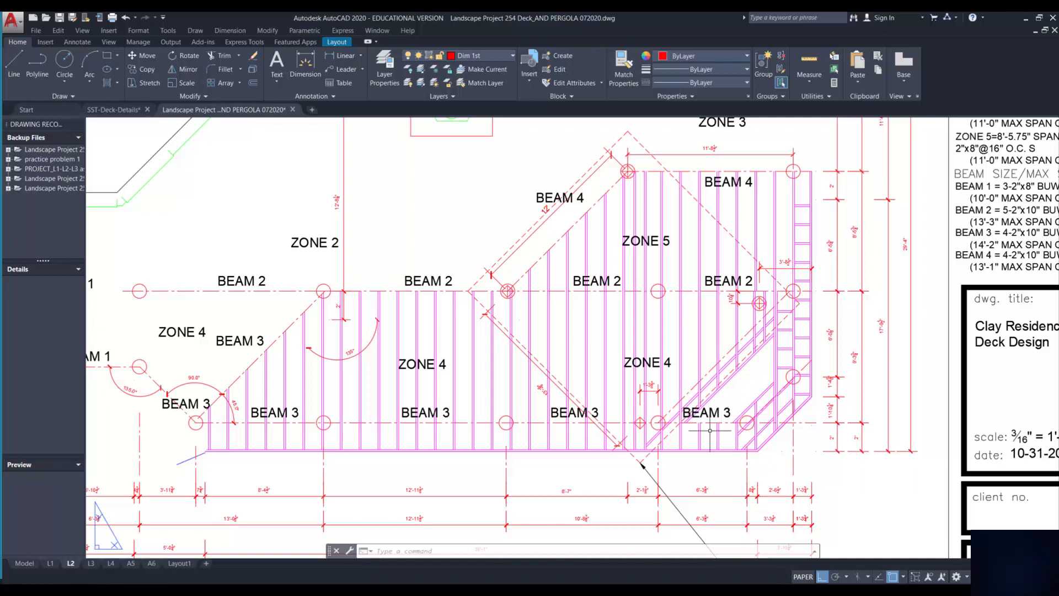
{"action": "scroll", "coordinate": [717, 429], "scroll_direction": "up", "scroll_amount": 2}
{"action": "scroll", "coordinate": [714, 432], "scroll_direction": "up", "scroll_amount": 4}
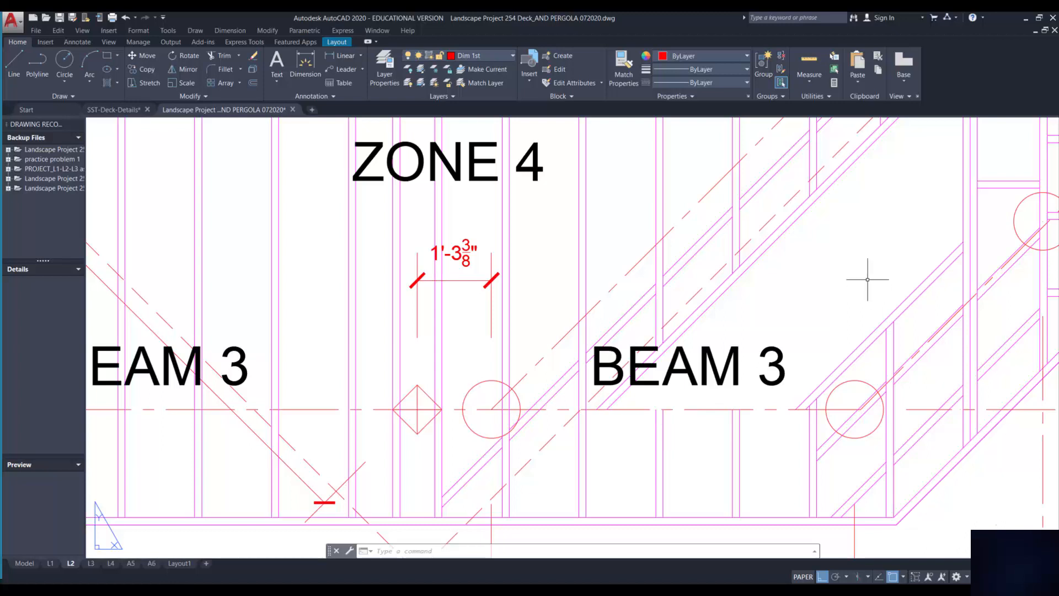
{"action": "scroll", "coordinate": [869, 281], "scroll_direction": "down", "scroll_amount": 3}
{"action": "scroll", "coordinate": [717, 221], "scroll_direction": "down", "scroll_amount": 8}
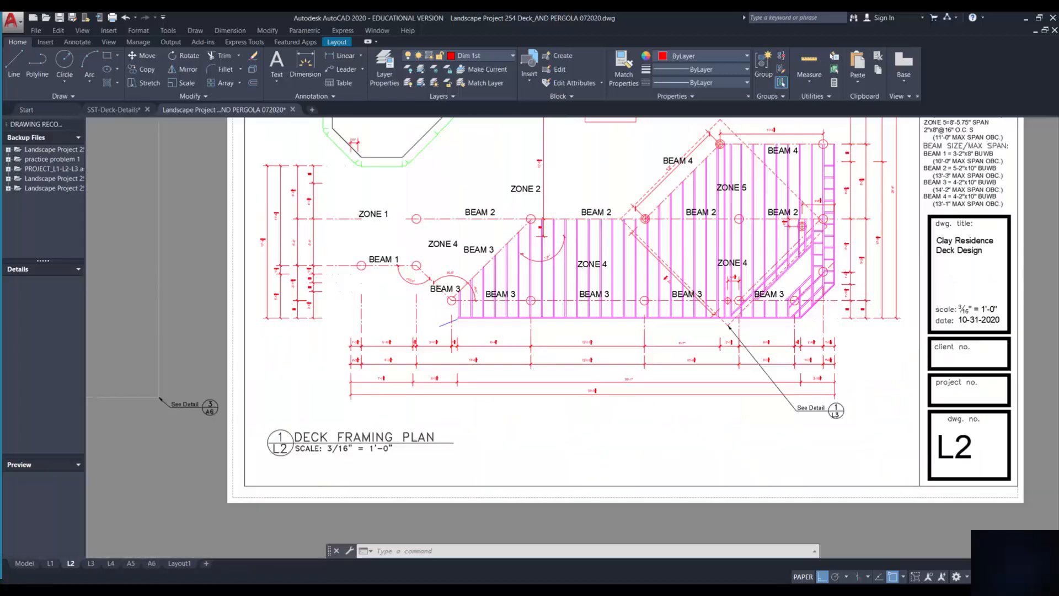
{"action": "middle_click_drag", "start_coordinate": [716, 217], "coordinate": [671, 356]}
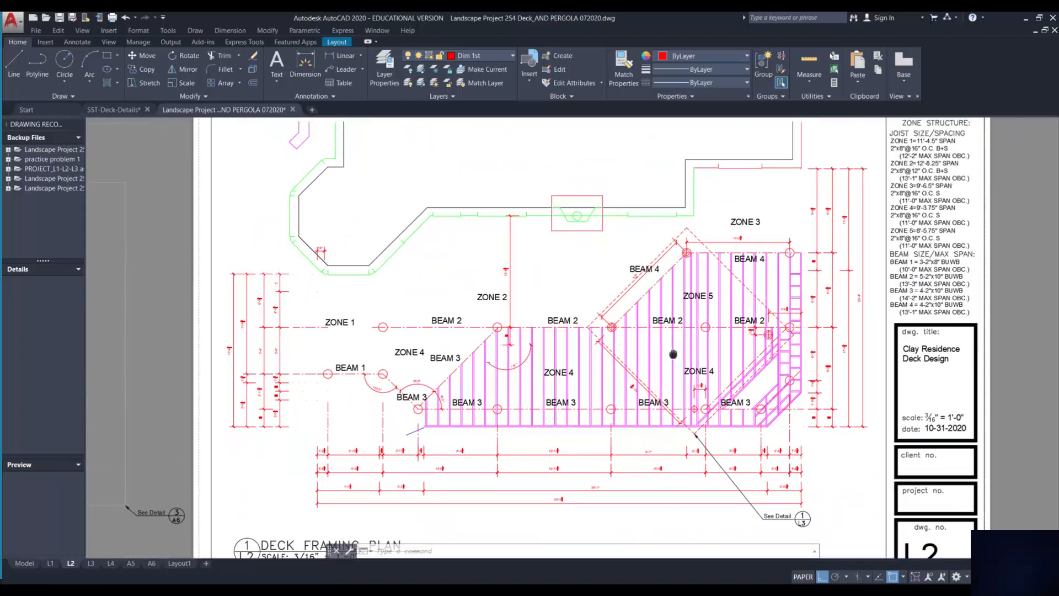
{"action": "scroll", "coordinate": [674, 348], "scroll_direction": "up", "scroll_amount": 4}
{"action": "scroll", "coordinate": [676, 348], "scroll_direction": "down", "scroll_amount": 4}
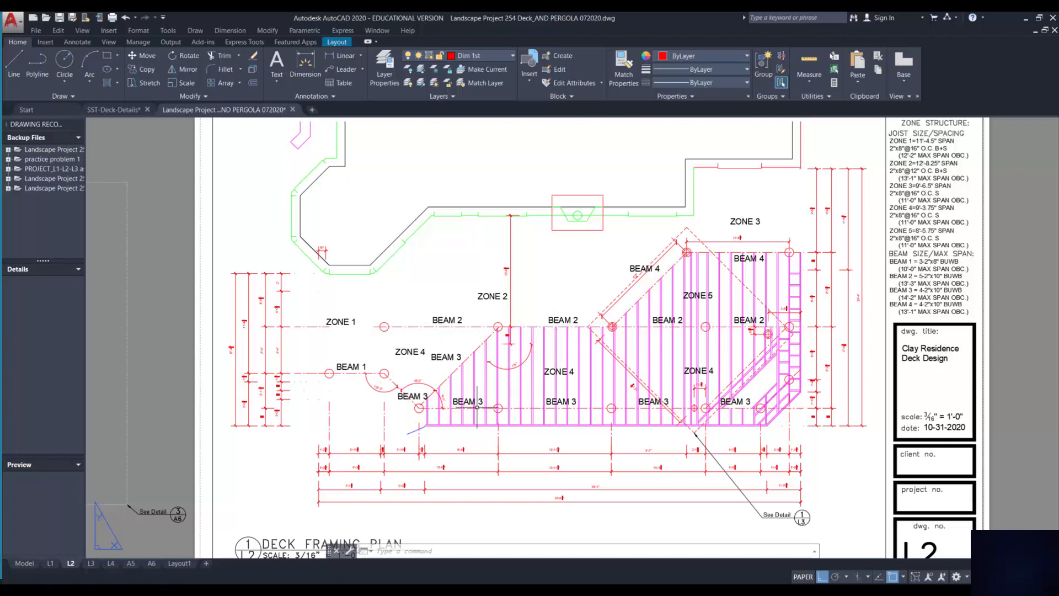
{"action": "scroll", "coordinate": [641, 359], "scroll_direction": "up", "scroll_amount": 2}
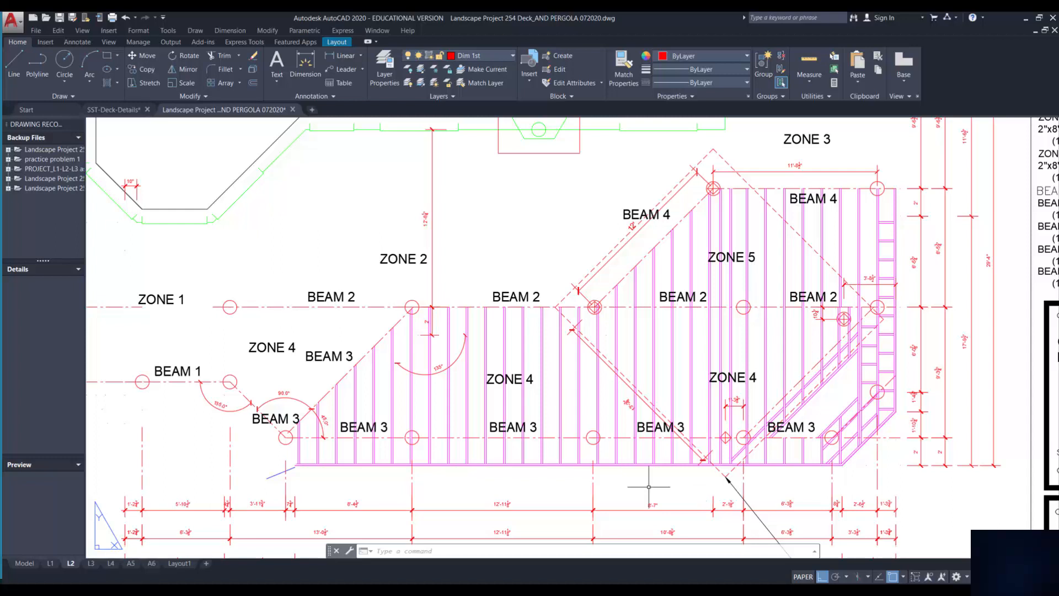
{"action": "scroll", "coordinate": [662, 337], "scroll_direction": "down", "scroll_amount": 2}
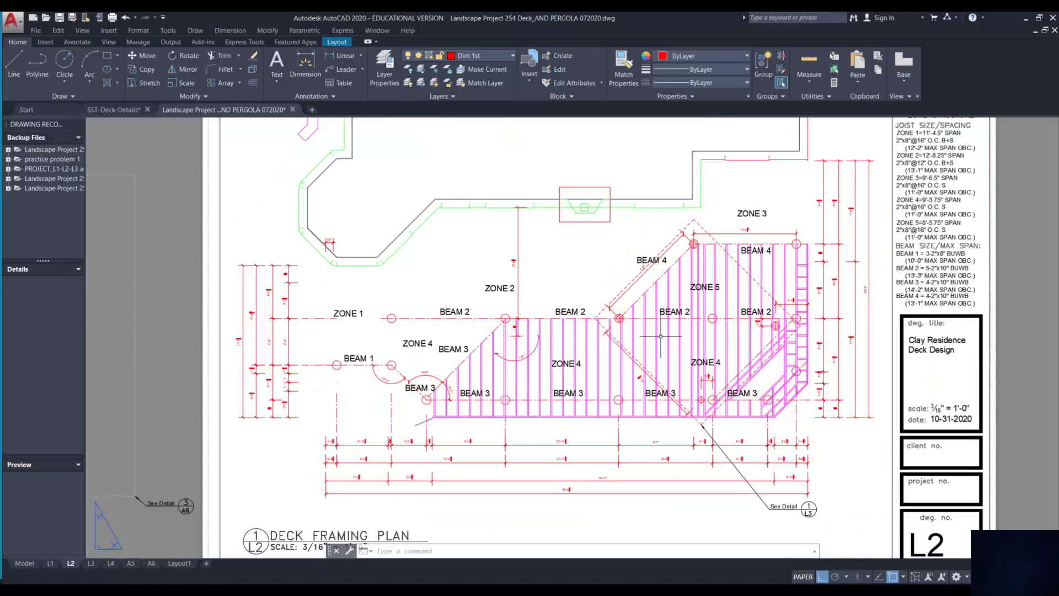
Thaw the Deck Structure 1 layer in the framing plan viewport and return to paper space.
{"action": "double_click", "coordinate": [523, 125]}
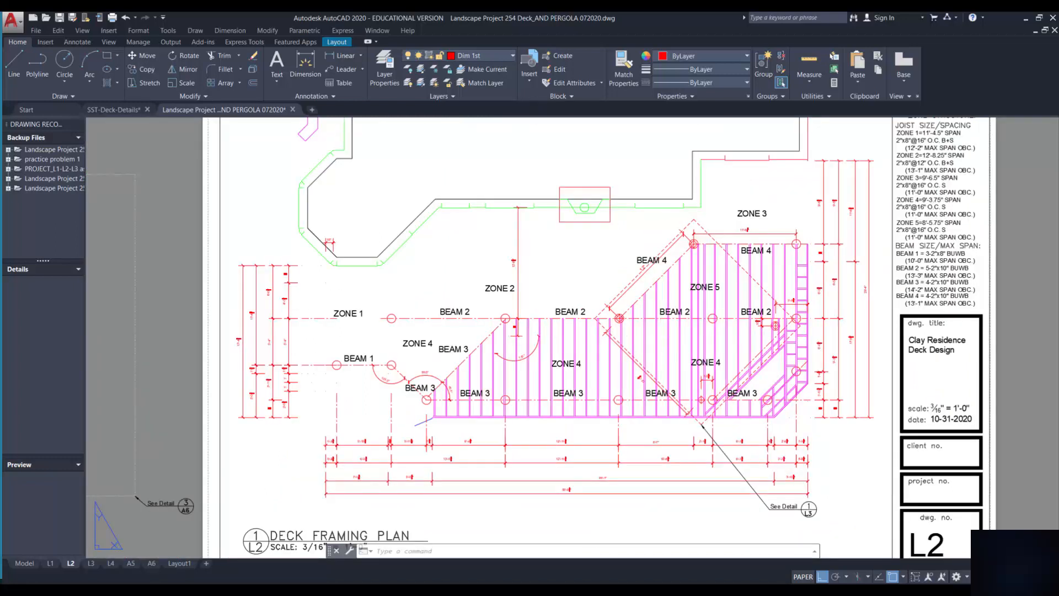
{"action": "left_click", "coordinate": [512, 54]}
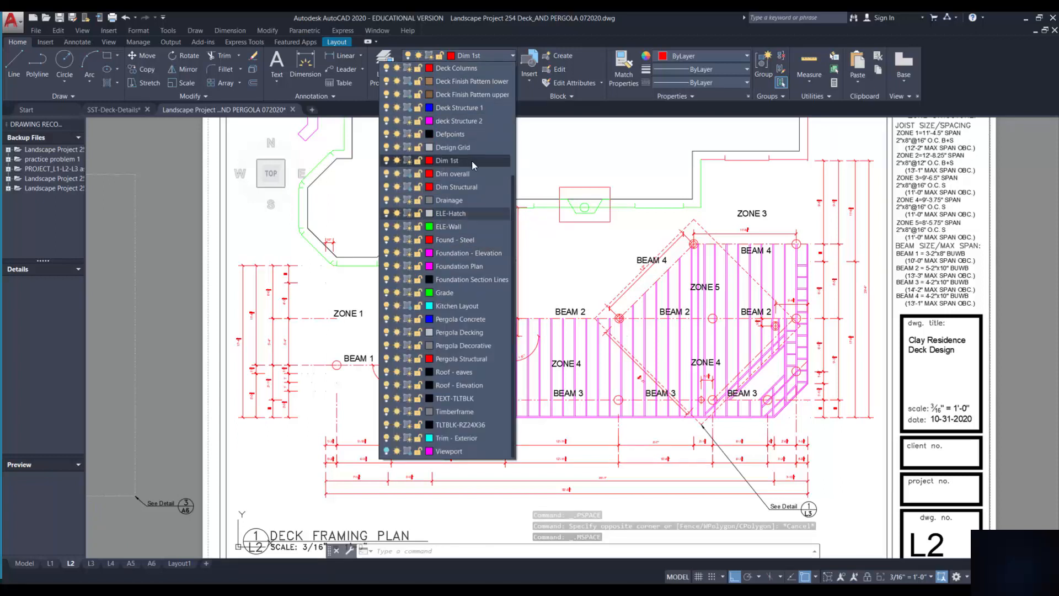
{"action": "left_click", "coordinate": [411, 113]}
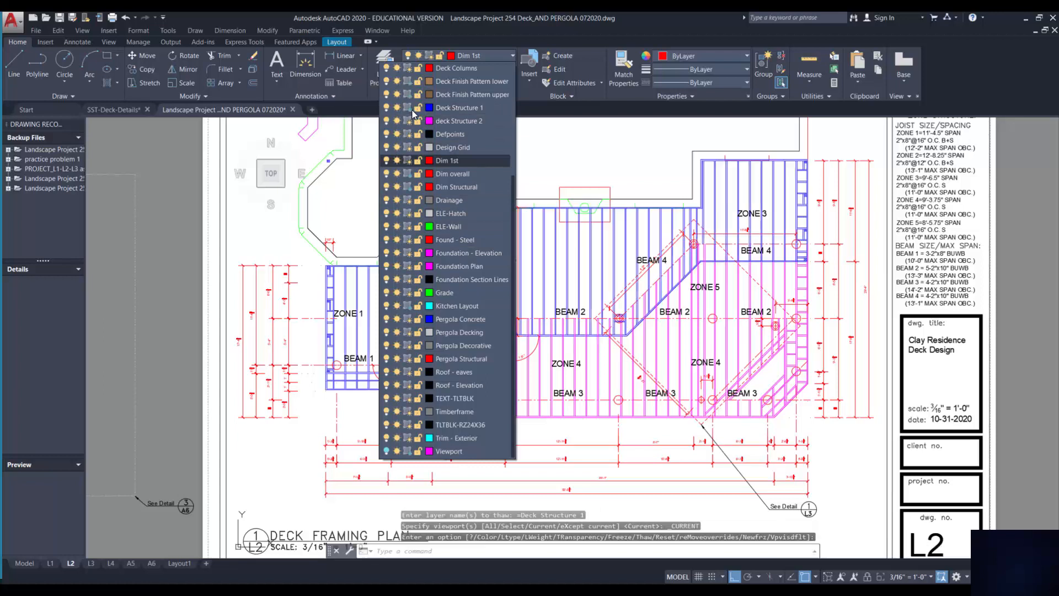
{"action": "left_click", "coordinate": [626, 155]}
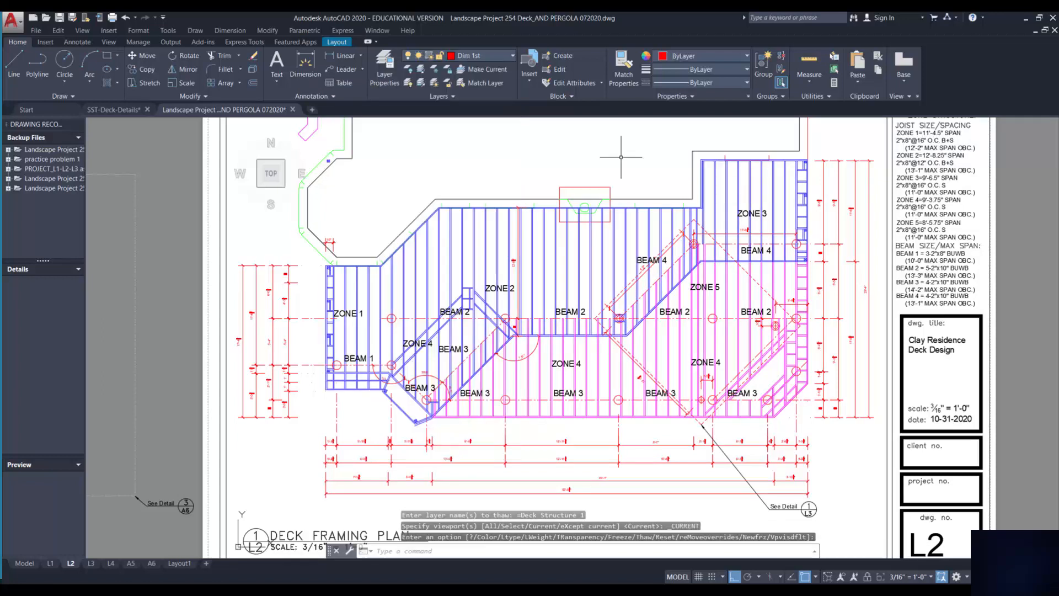
{"action": "double_click", "coordinate": [186, 283]}
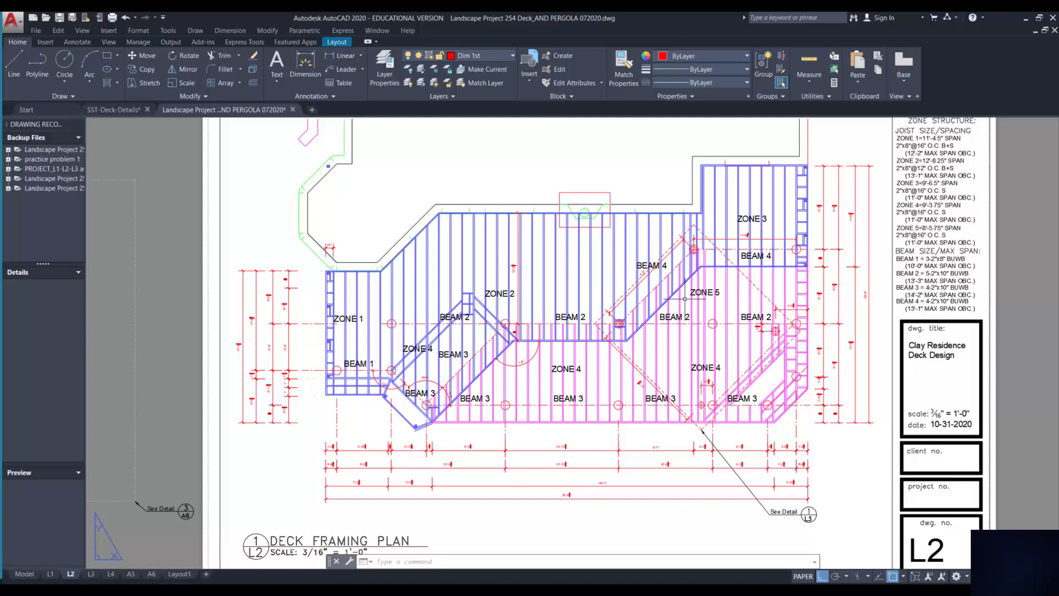
Compare the combined upper and lower deck framing with the joist and beam size notes, and review the whole L2 sheet.
{"action": "middle_click_drag", "start_coordinate": [922, 342], "coordinate": [920, 341]}
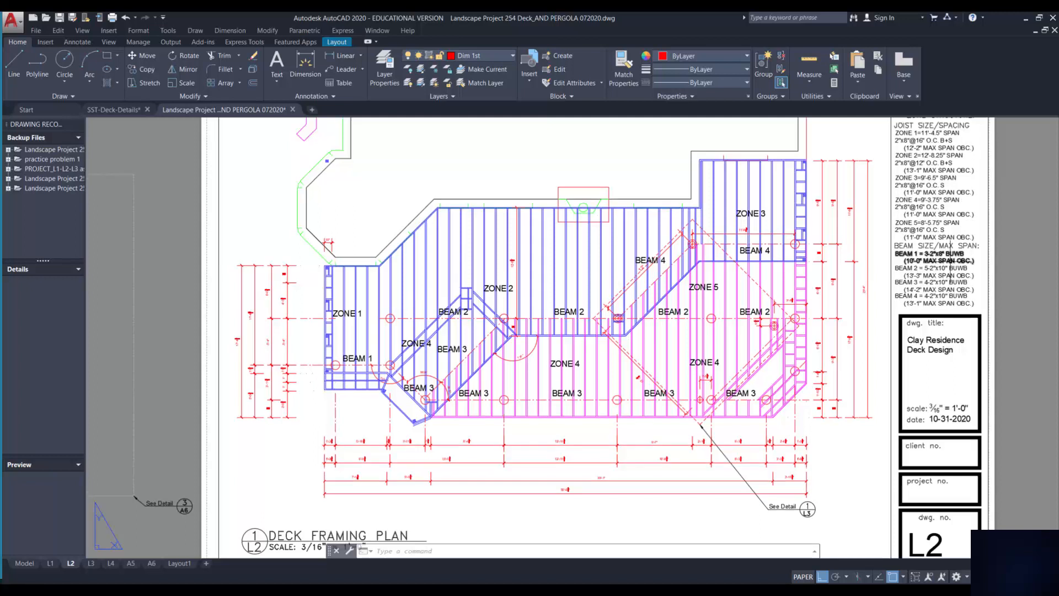
{"action": "scroll", "coordinate": [949, 265], "scroll_direction": "up", "scroll_amount": 2}
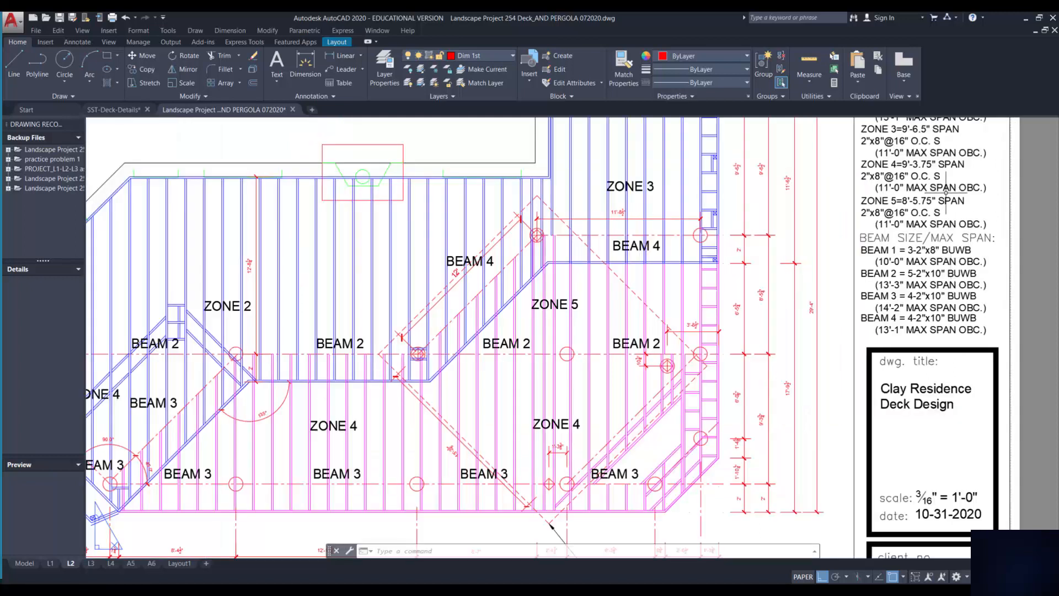
{"action": "scroll", "coordinate": [944, 191], "scroll_direction": "down", "scroll_amount": 3}
{"action": "middle_click_drag", "start_coordinate": [827, 232], "coordinate": [676, 339]}
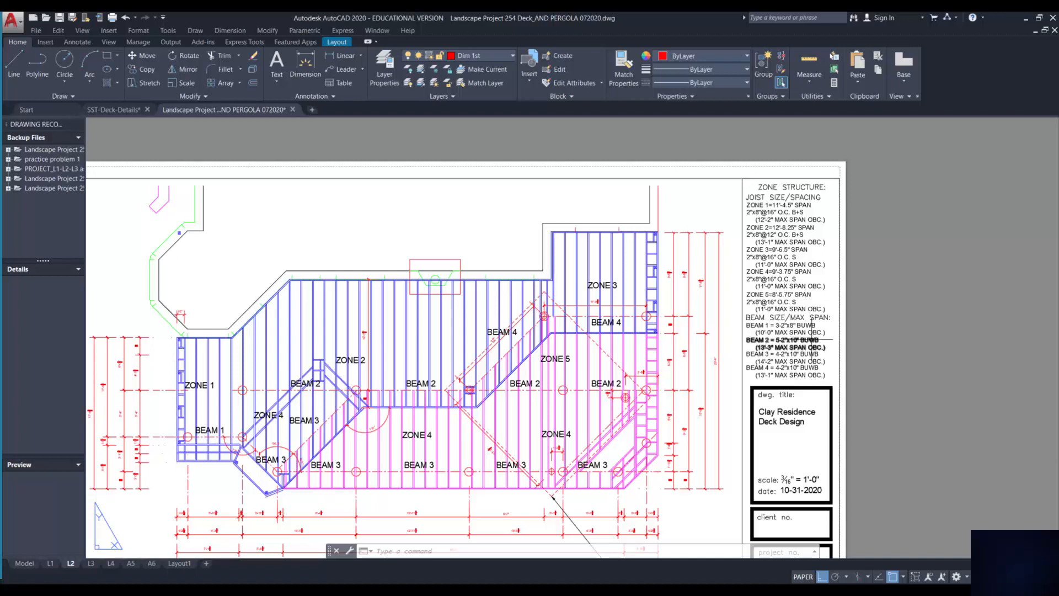
{"action": "scroll", "coordinate": [548, 339], "scroll_direction": "down", "scroll_amount": 4}
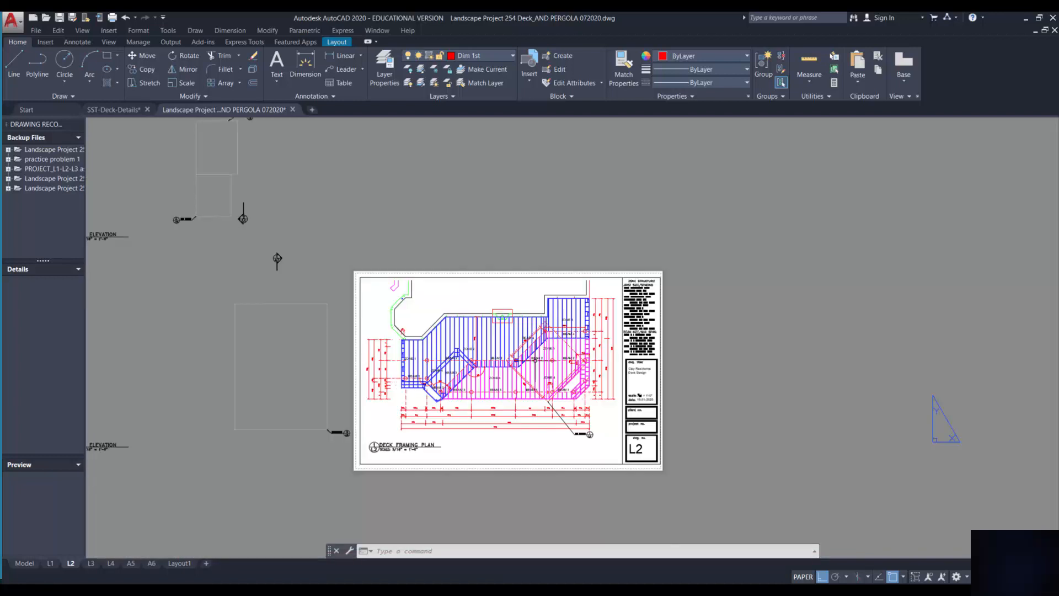
{"action": "scroll", "coordinate": [513, 391], "scroll_direction": "up", "scroll_amount": 8}
{"action": "scroll", "coordinate": [644, 331], "scroll_direction": "down", "scroll_amount": 8}
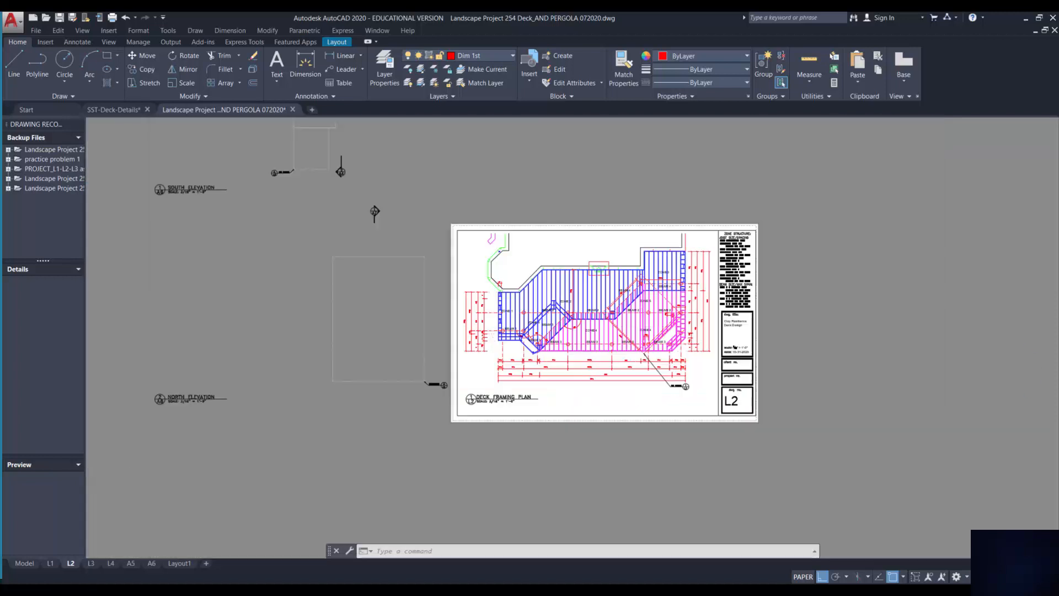
{"action": "scroll", "coordinate": [642, 326], "scroll_direction": "up", "scroll_amount": 2}
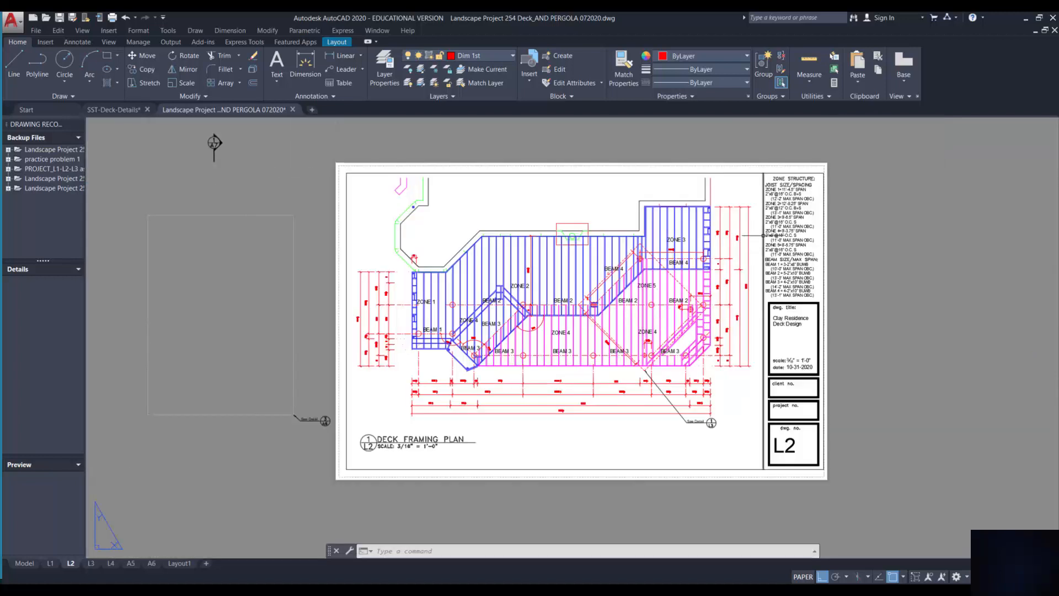